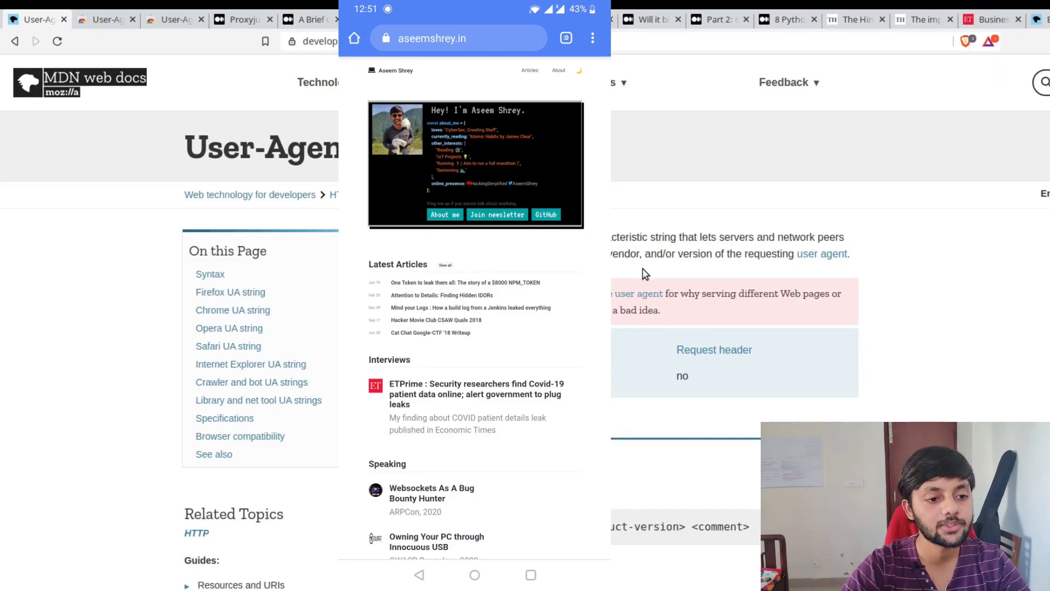
# Scroll MDN's User-Agent page to the Syntax section showing the <product>/<product-version> <comment> format
pyautogui.scroll(-7, 646, 269)
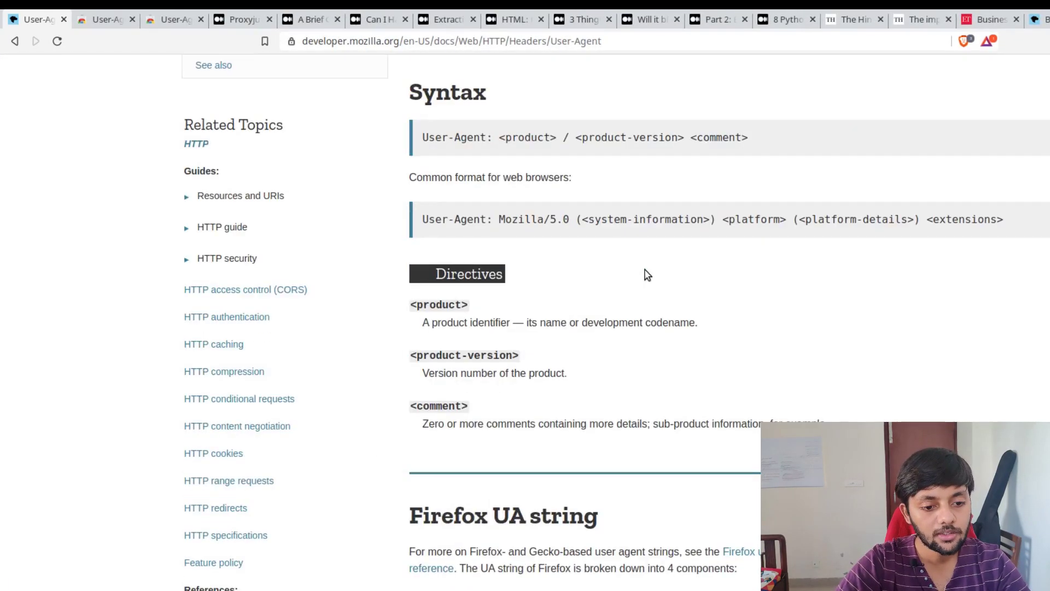
# Check the free-story banner across the open Medium article tabs, ending on the better-developer article
pyautogui.click(236, 21)
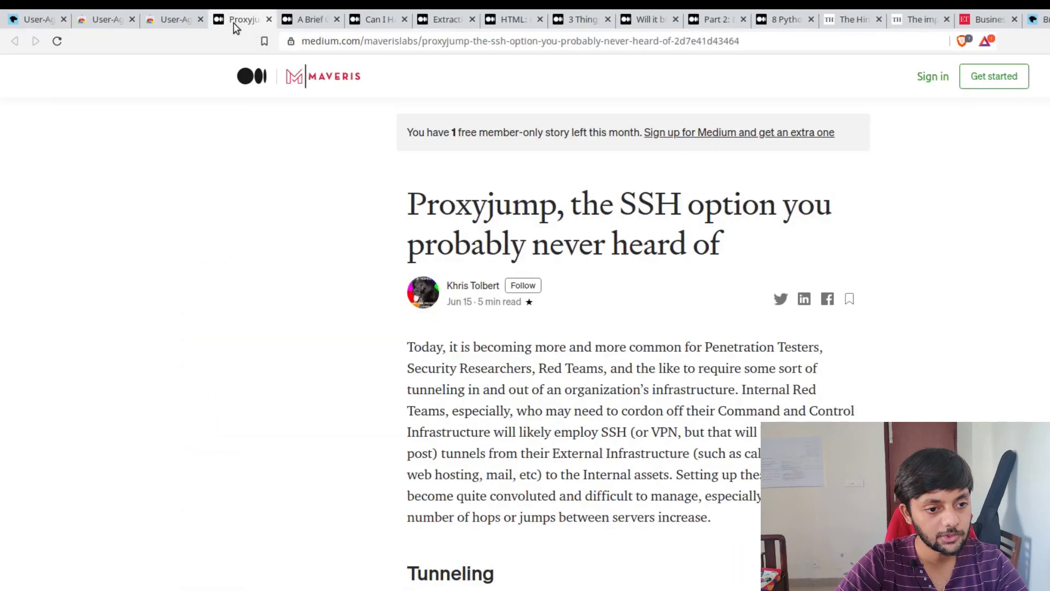
pyautogui.doubleClick(452, 134)
pyautogui.click(448, 135)
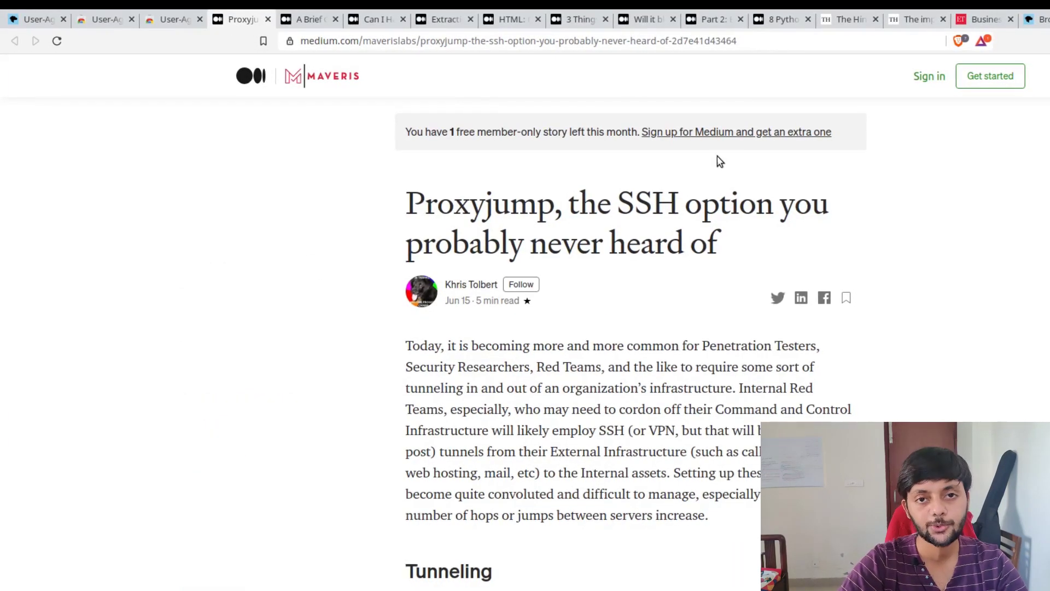
pyautogui.hotkey('ctrl', 'Tab')
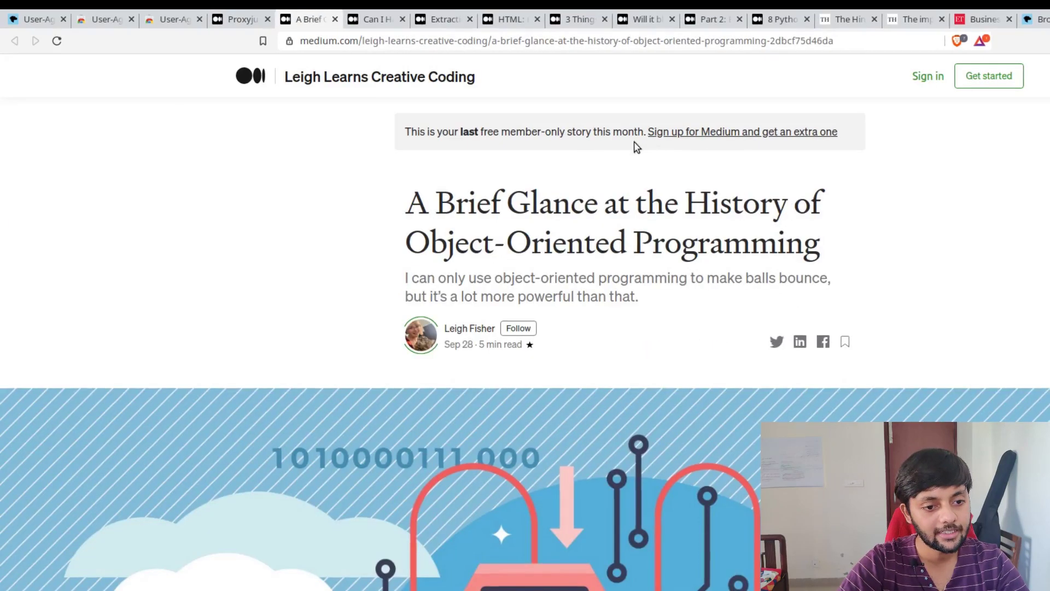
pyautogui.tripleClick(496, 132)
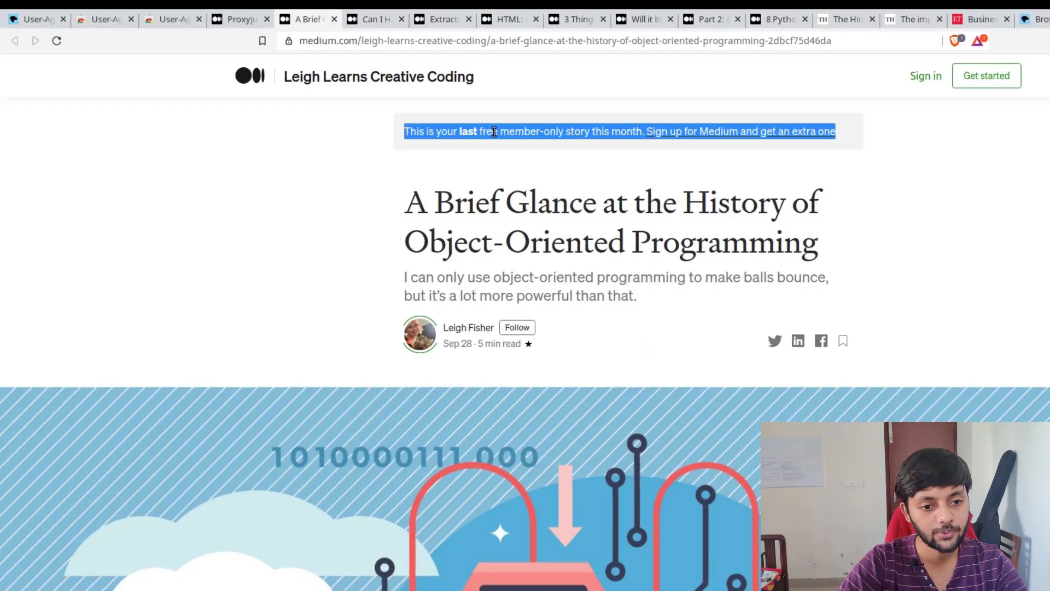
pyautogui.hotkey('ctrl', 'Tab')
pyautogui.scroll(-3, 539, 488)
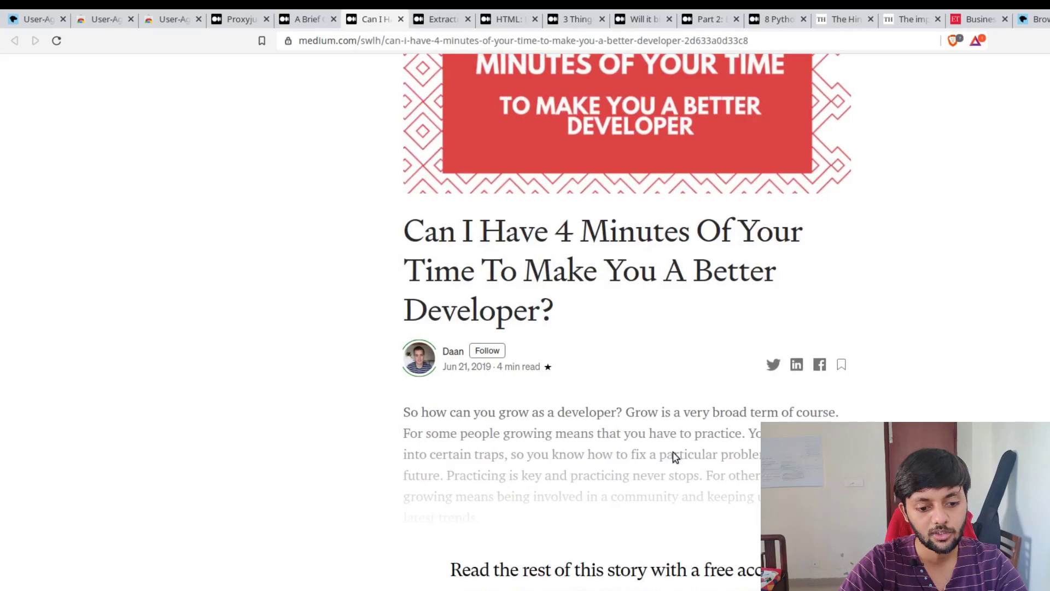
pyautogui.scroll(-3, 643, 422)
pyautogui.scroll(8, 616, 351)
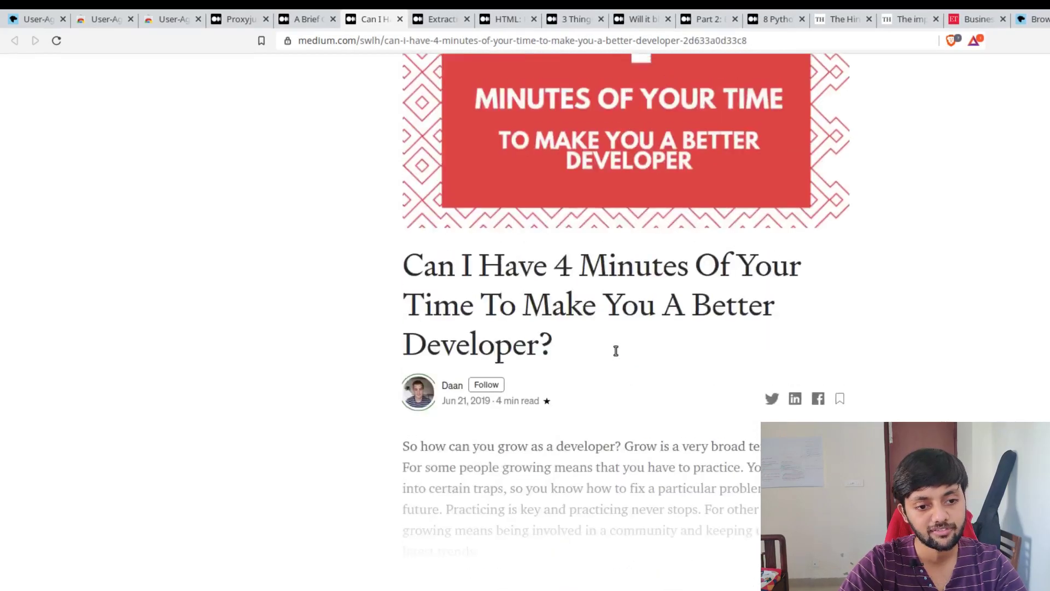
# Copy the article's URL, search it on Google in a new tab, open the result, then close that tab
pyautogui.click(463, 41)
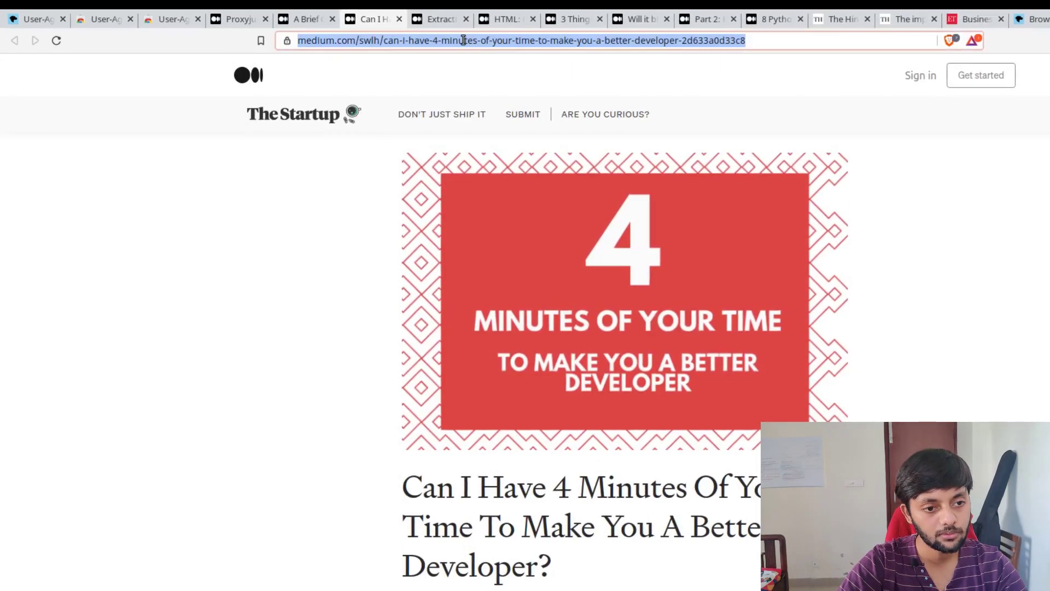
pyautogui.hotkey('ctrl', 'c')
pyautogui.hotkey('ctrl', 't')
pyautogui.hotkey('ctrl', 'v')
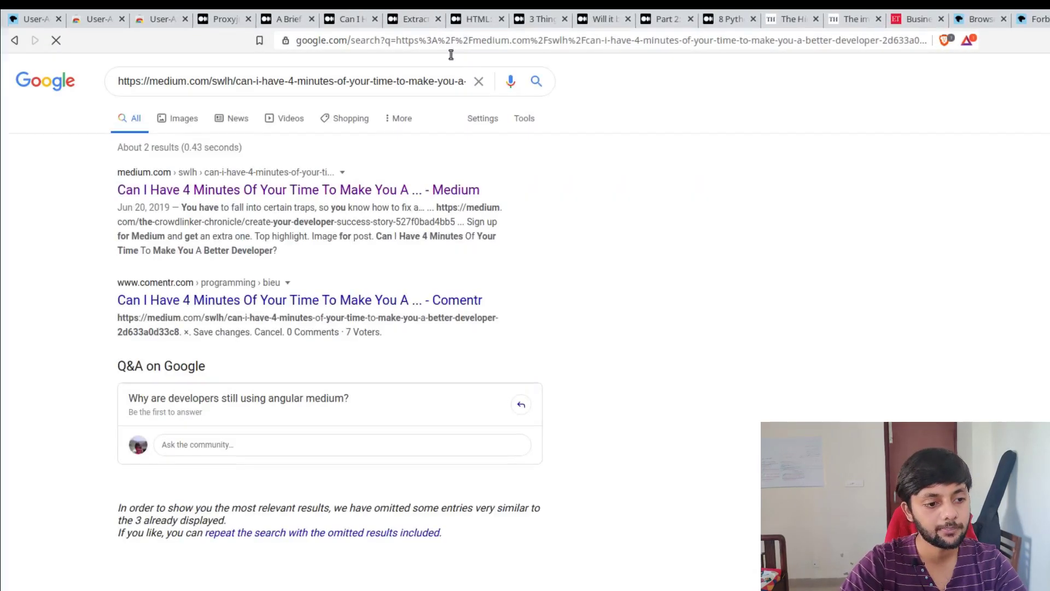
pyautogui.click(169, 191)
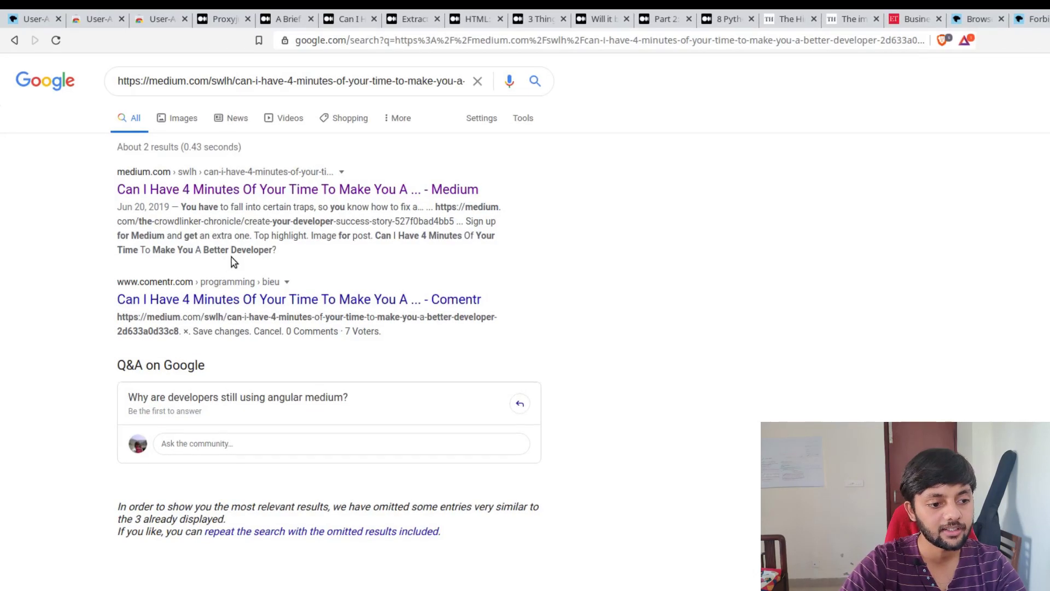
pyautogui.hotkey('ctrl', 'w')
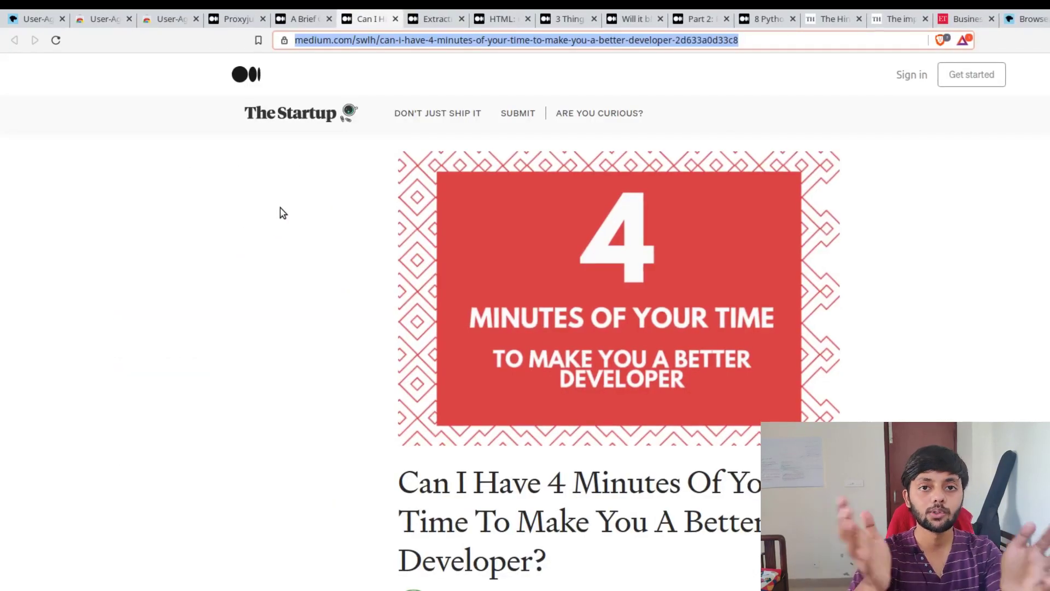
pyautogui.click(282, 213)
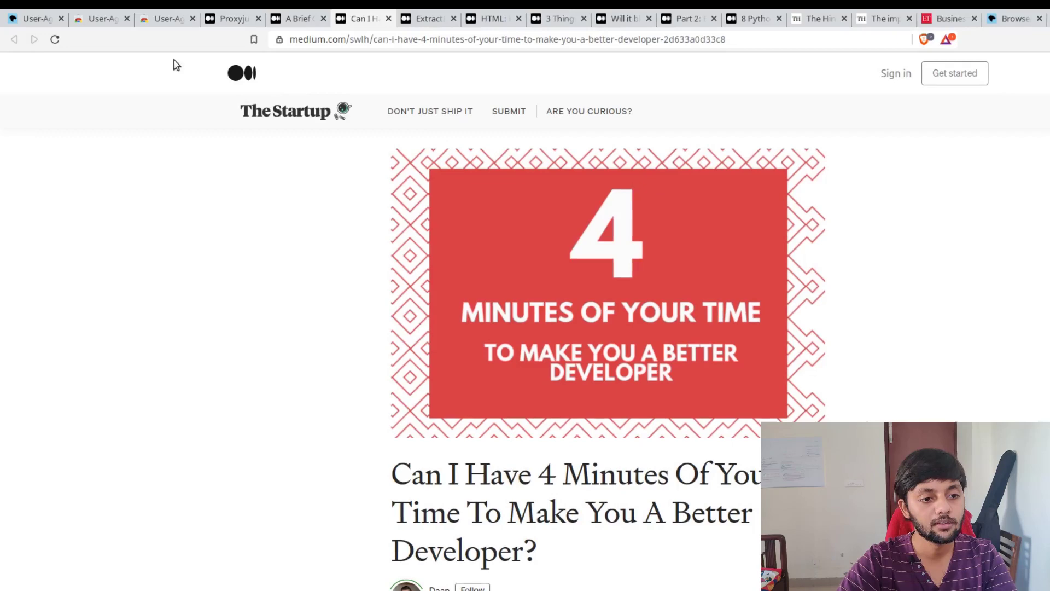
# Go to the User-Agent Switcher store page and view its list of common user agents
pyautogui.click(80, 14)
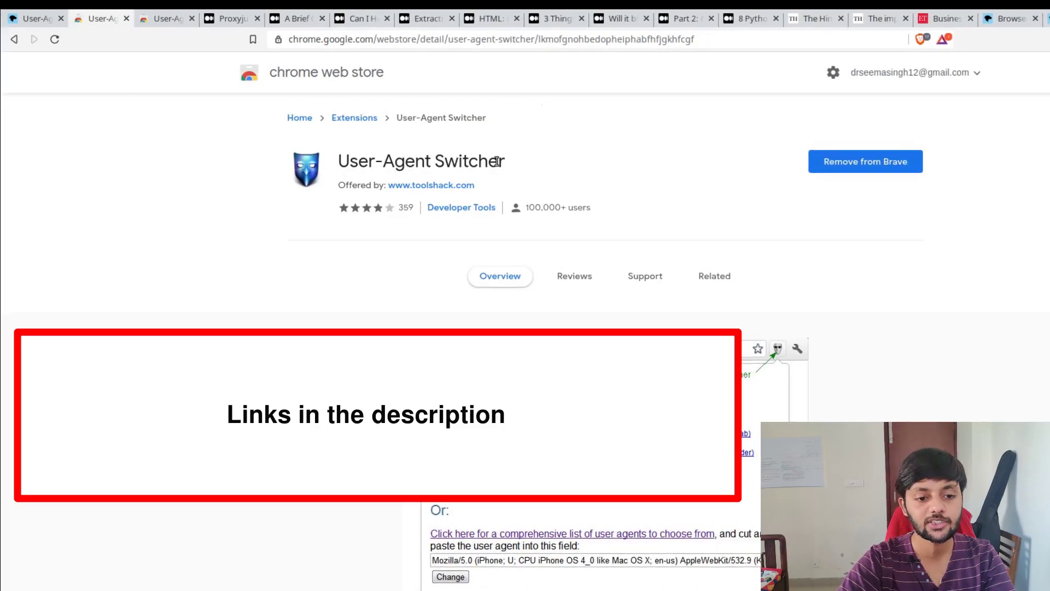
pyautogui.click(953, 38)
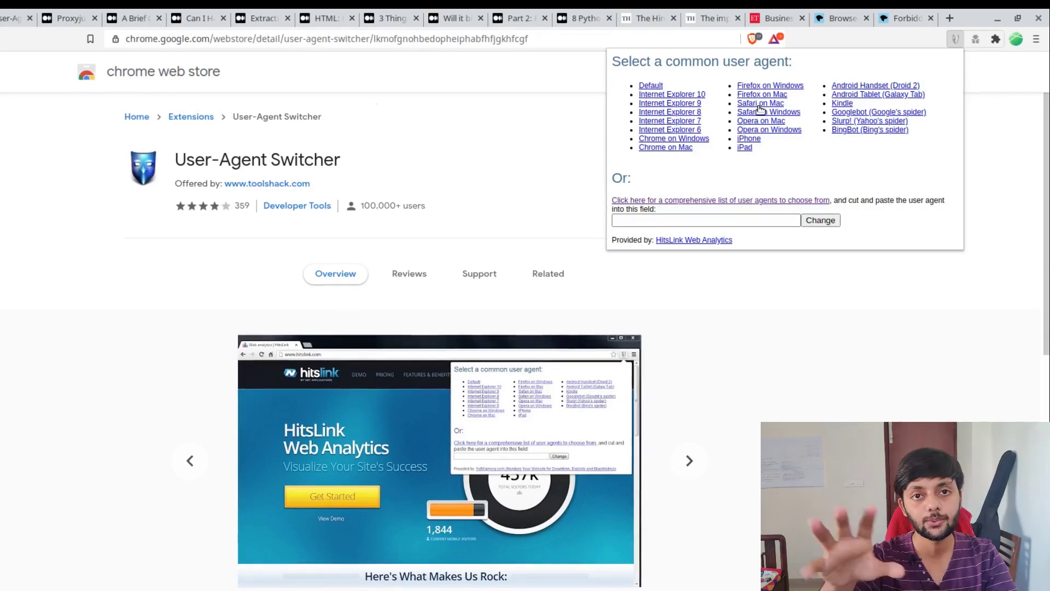
pyautogui.click(767, 299)
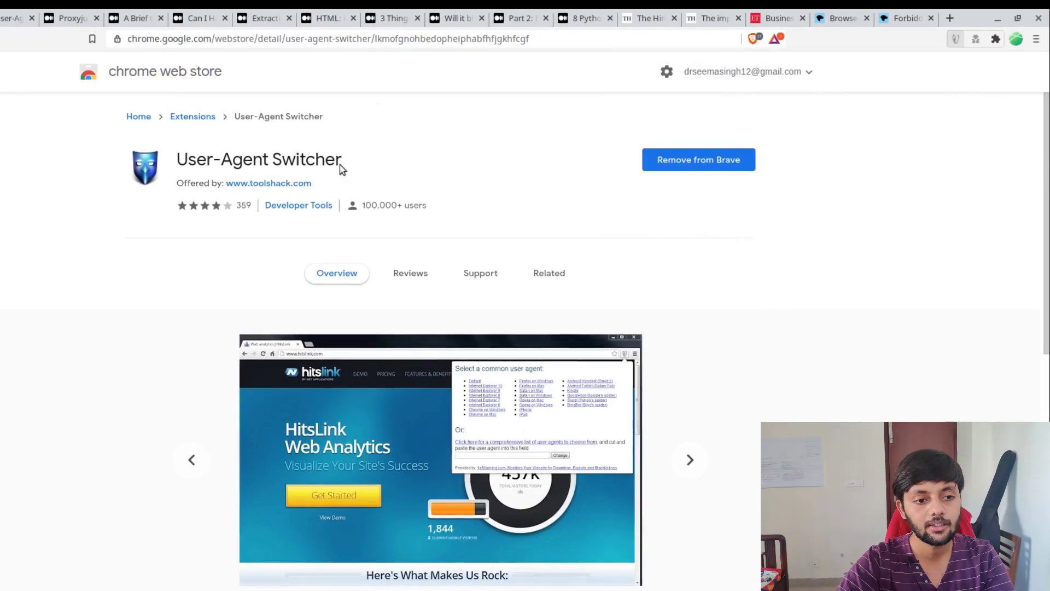
# Return to the User-Agent Switcher and Manager page and reopen the common user-agent list
pyautogui.hotkey('alt', 'Left')
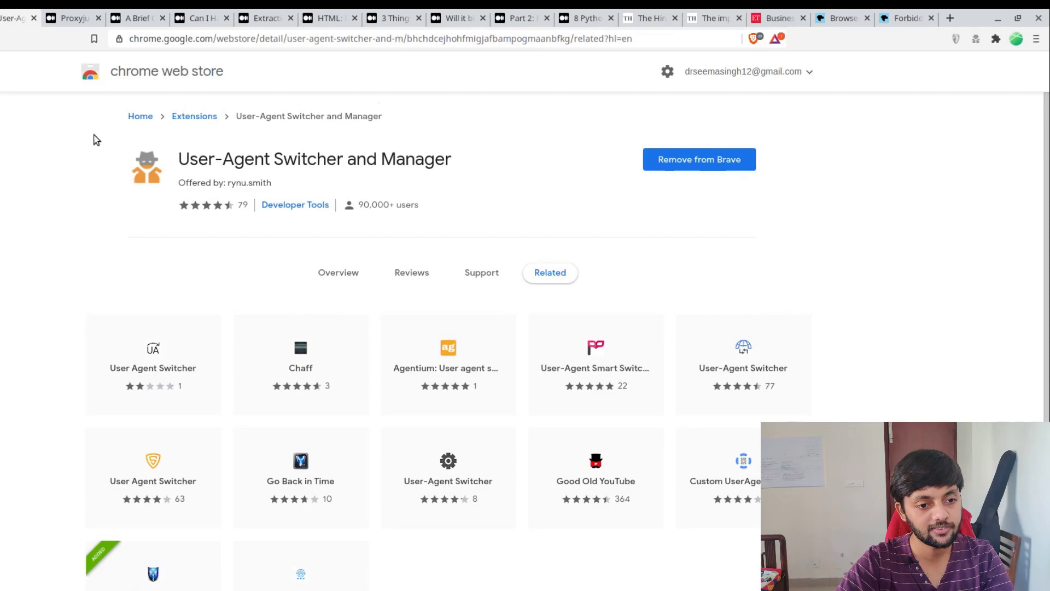
pyautogui.doubleClick(355, 160)
pyautogui.doubleClick(318, 160)
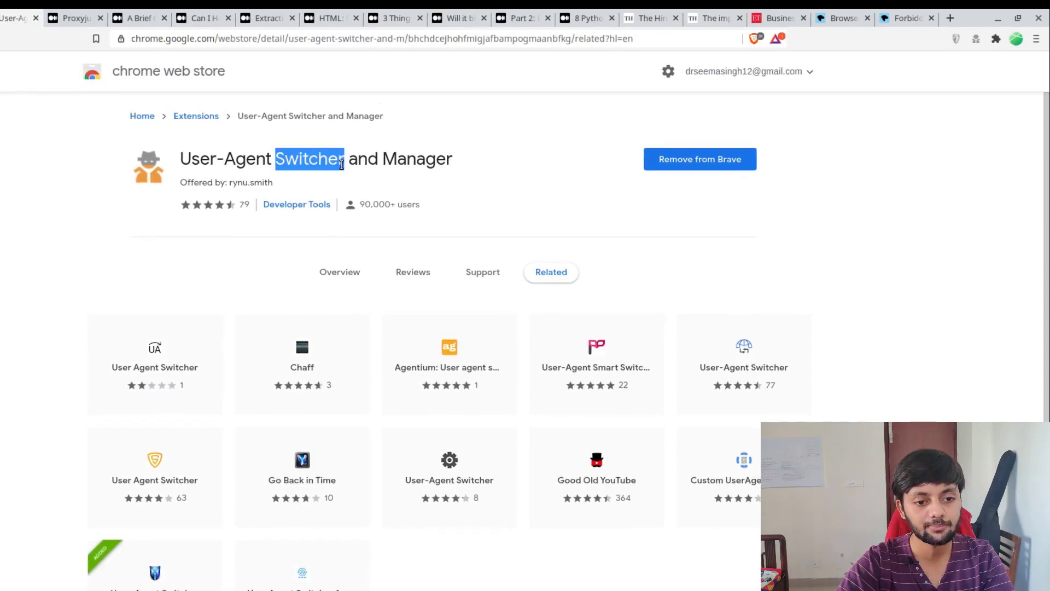
pyautogui.click(454, 157)
pyautogui.click(957, 39)
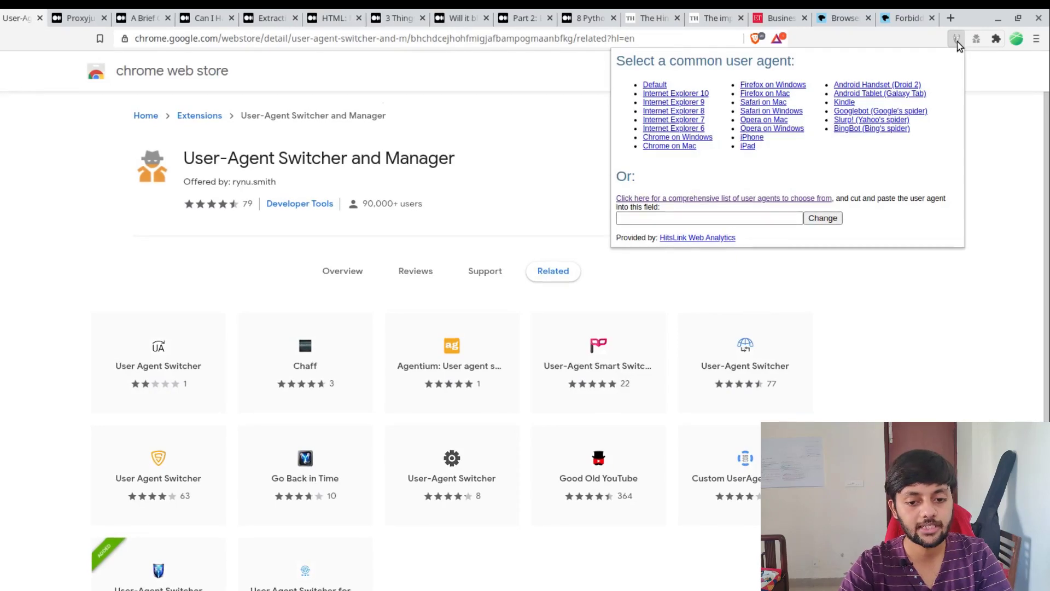
# Open User-Agent Switcher and Manager and browse its browser list, keeping Internet Explorer
pyautogui.click(976, 40)
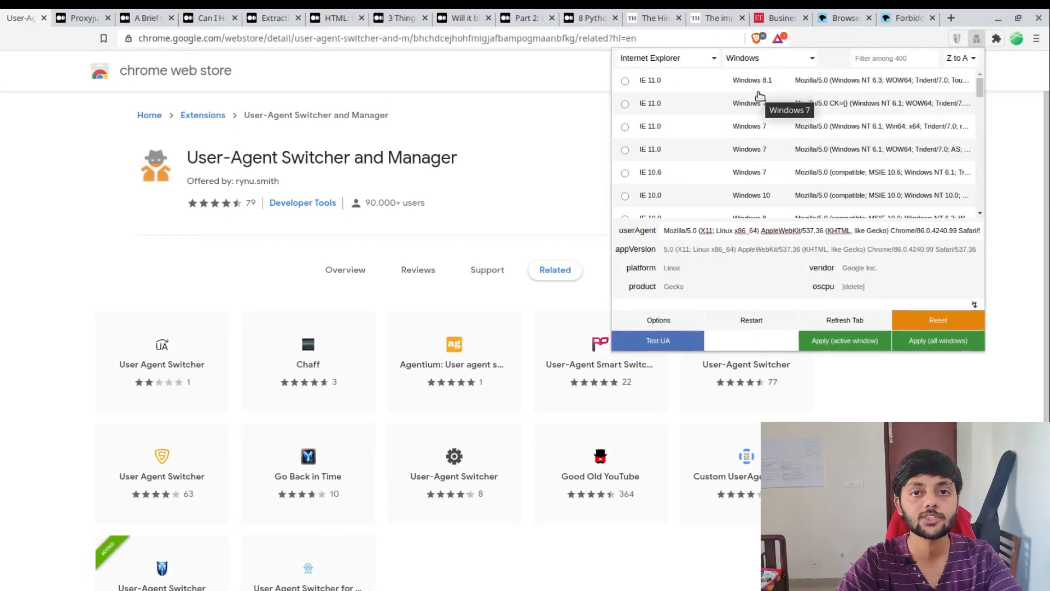
pyautogui.click(671, 59)
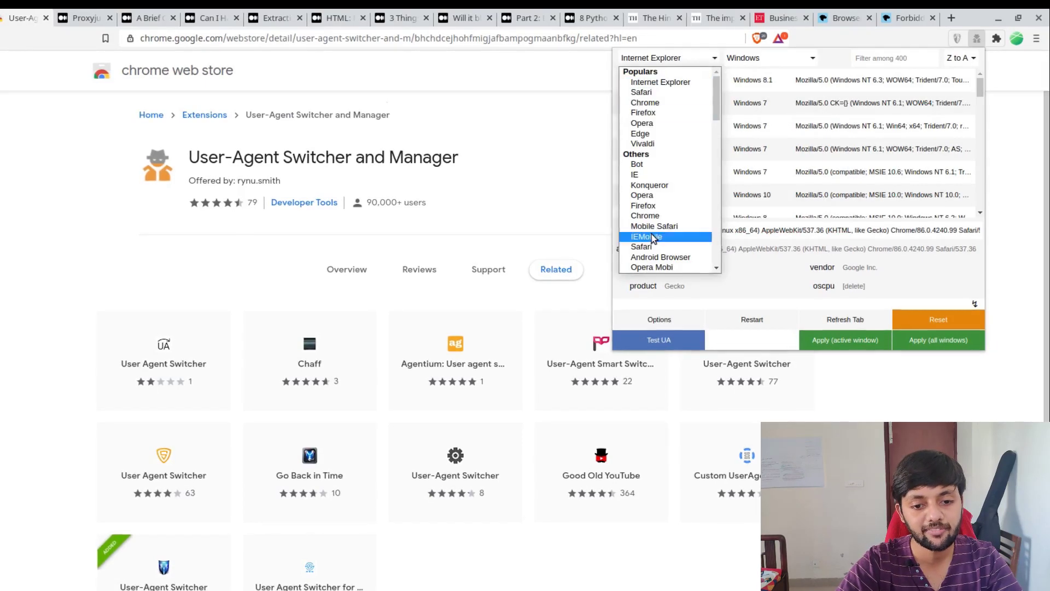
pyautogui.scroll(-2, 660, 230)
pyautogui.scroll(-5, 661, 219)
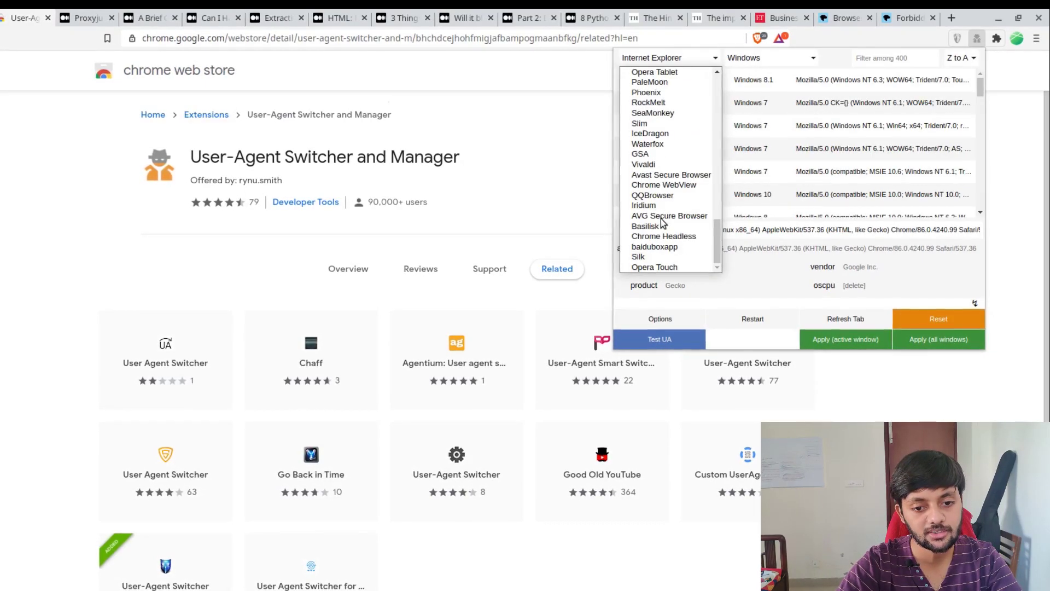
pyautogui.scroll(8, 669, 219)
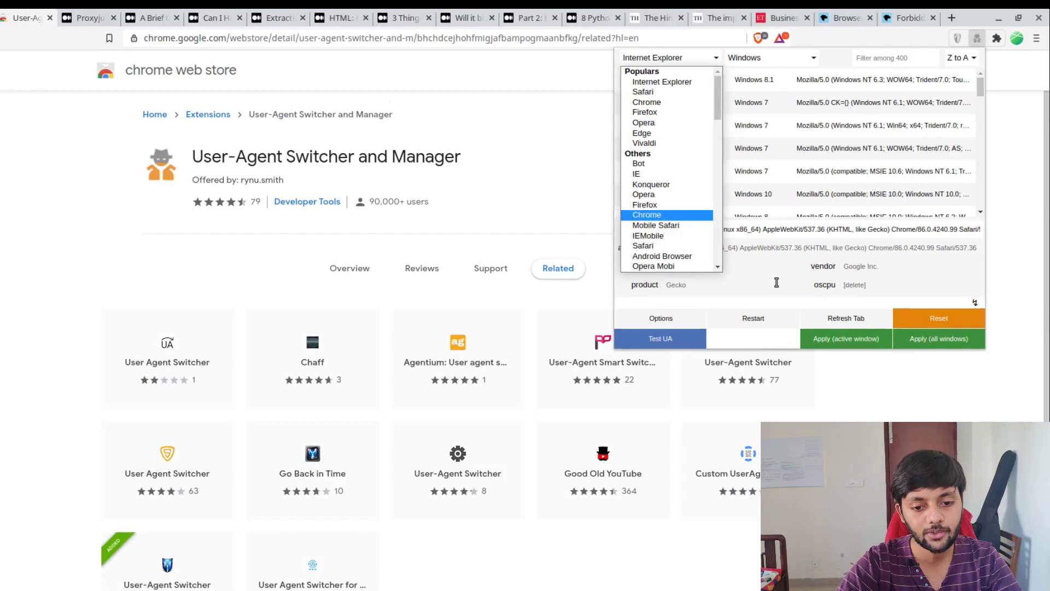
pyautogui.click(706, 311)
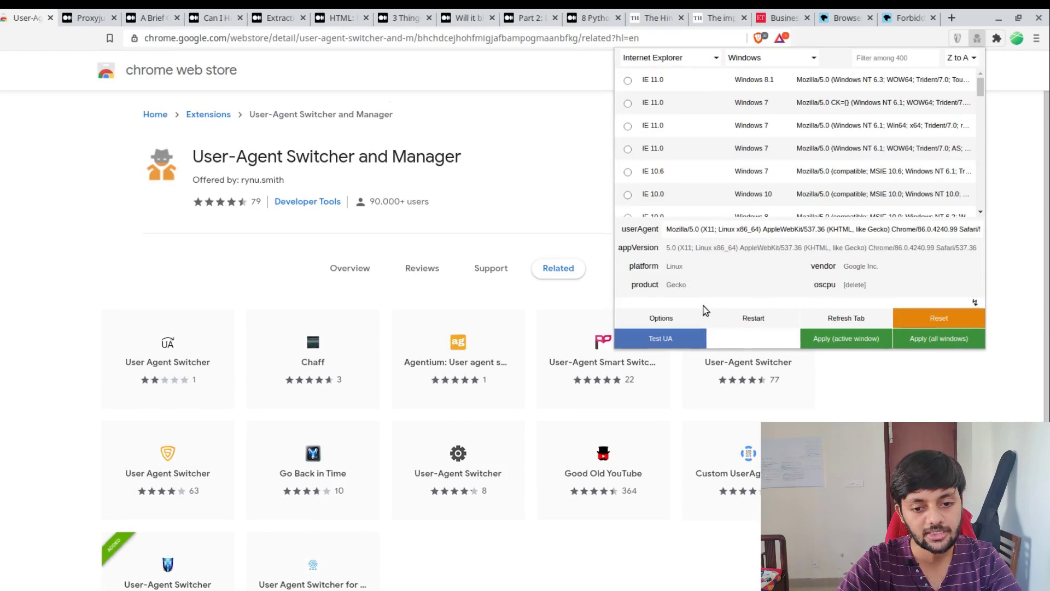
# Replace the userAgent string with hackingsimplified, apply it, then Alt+Tab to Firefox and back
pyautogui.tripleClick(736, 231)
pyautogui.write('ase')
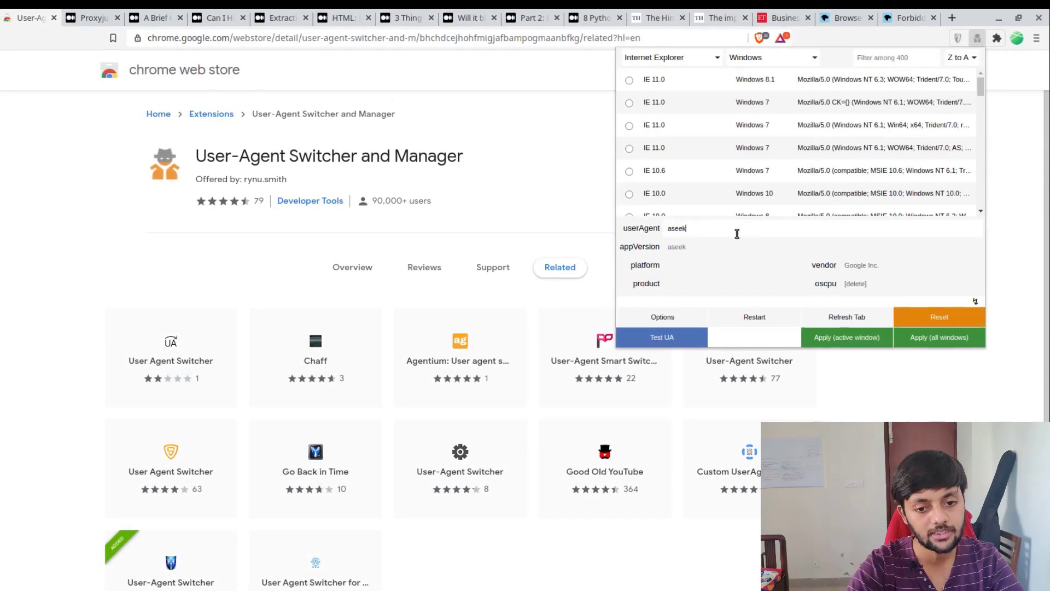
pyautogui.write('emshrey')
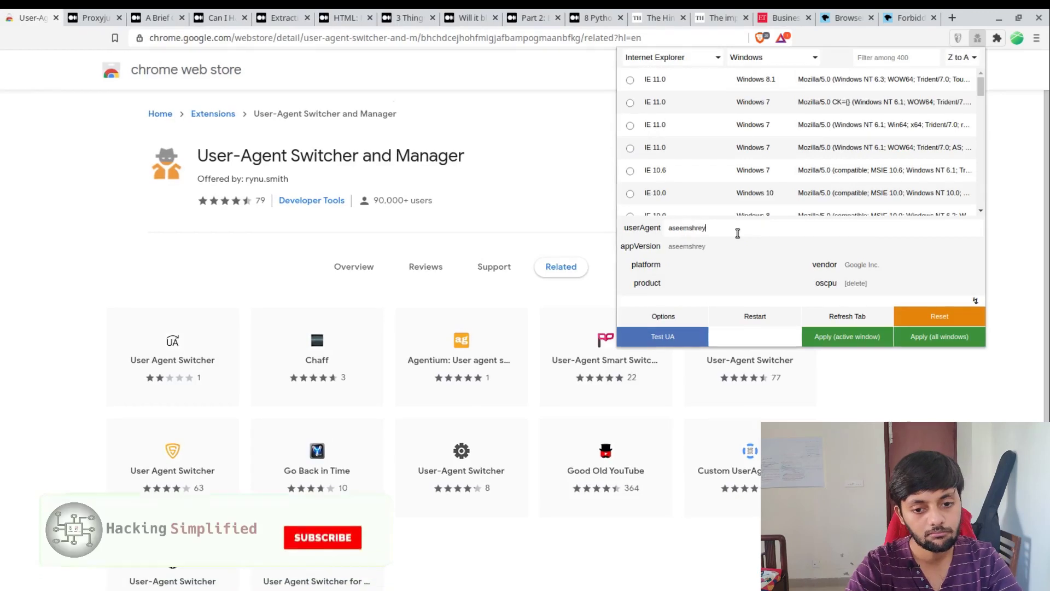
pyautogui.tripleClick(738, 234)
pyautogui.write('hackingsimplified')
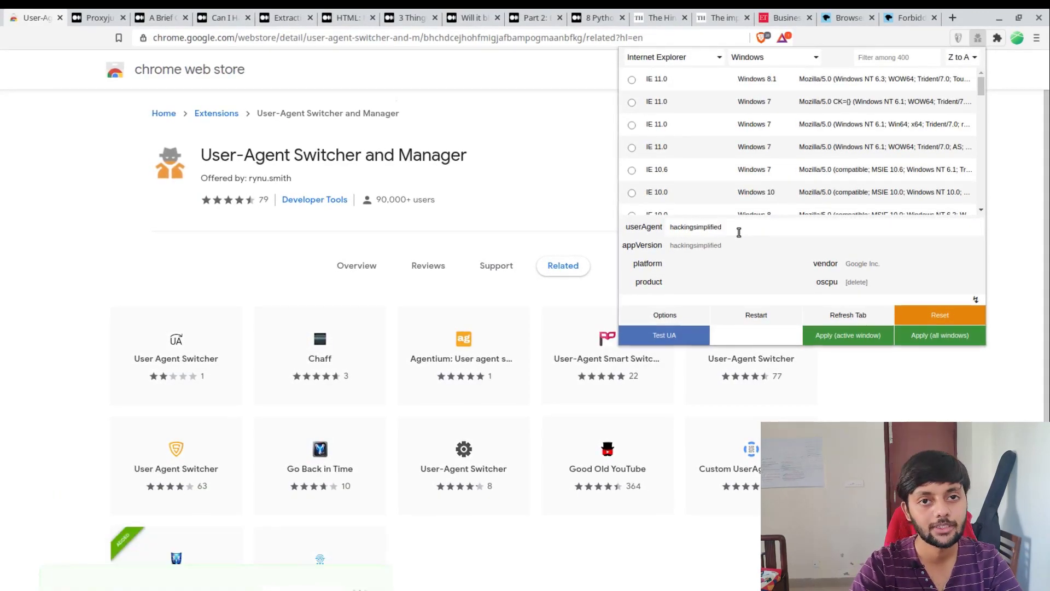
pyautogui.tripleClick(739, 233)
pyautogui.hotkey('ctrl', 'c')
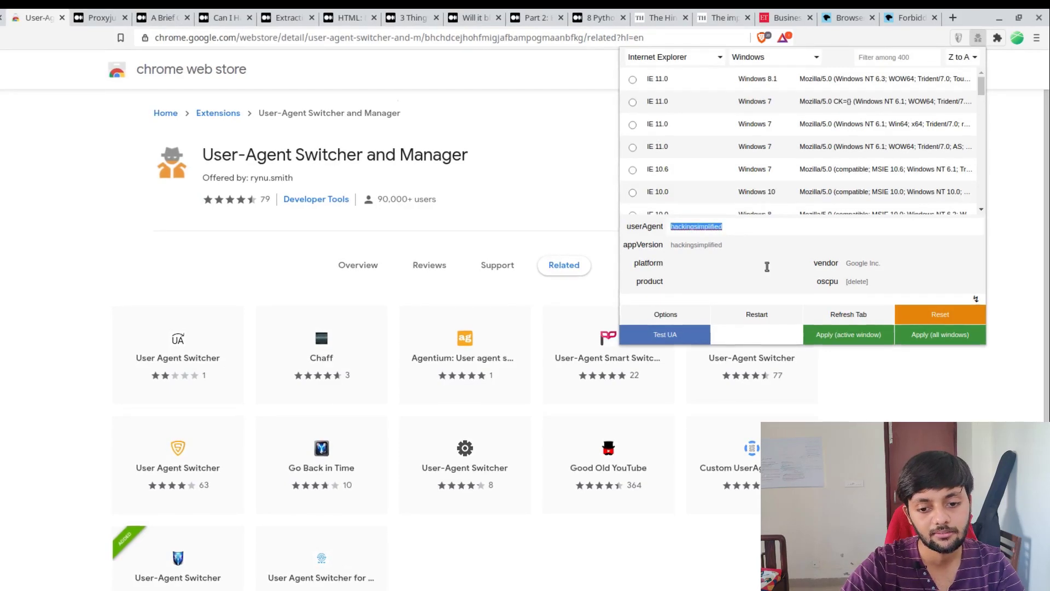
pyautogui.click(849, 335)
pyautogui.hotkey('alt', 'Tab')
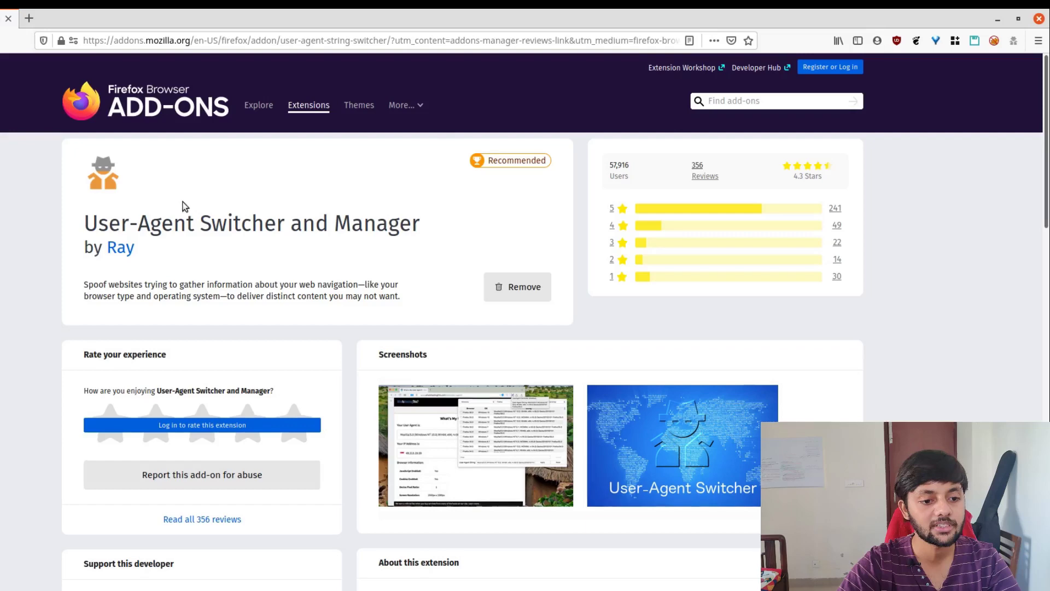
pyautogui.hotkey('alt', 'Tab')
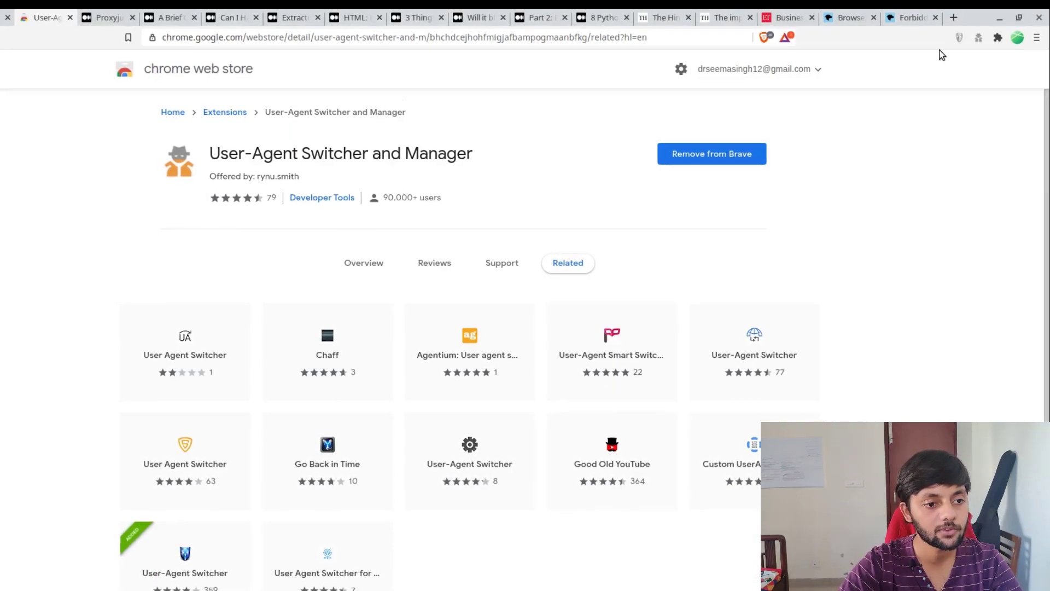
# Search Google for 'what is my useragent' in a new tab to see the current Mozilla string
pyautogui.hotkey('ctrl', 't')
pyautogui.write('what')
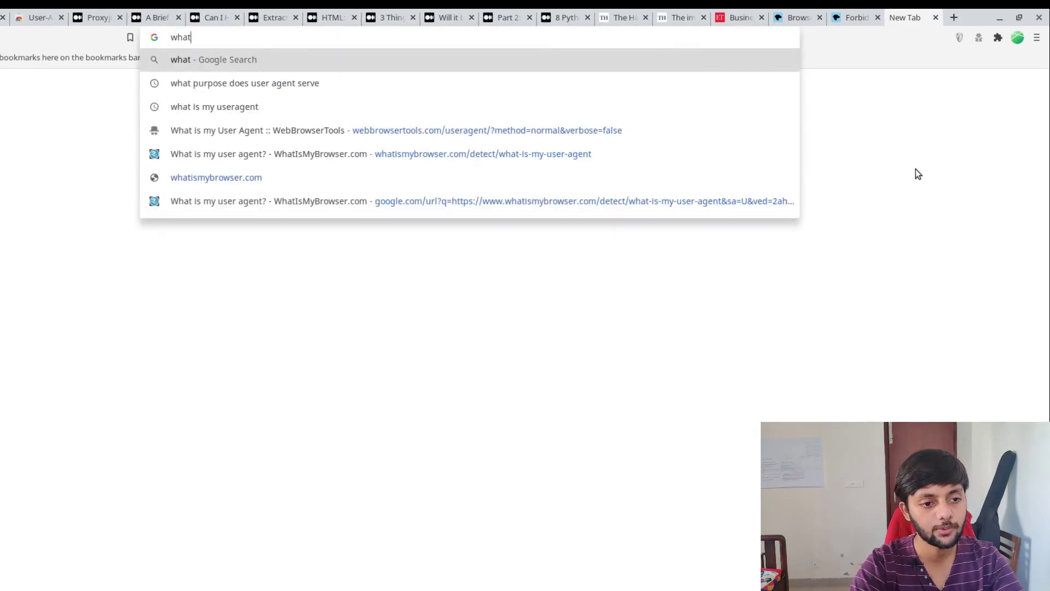
pyautogui.write(' is m')
pyautogui.press('Return')
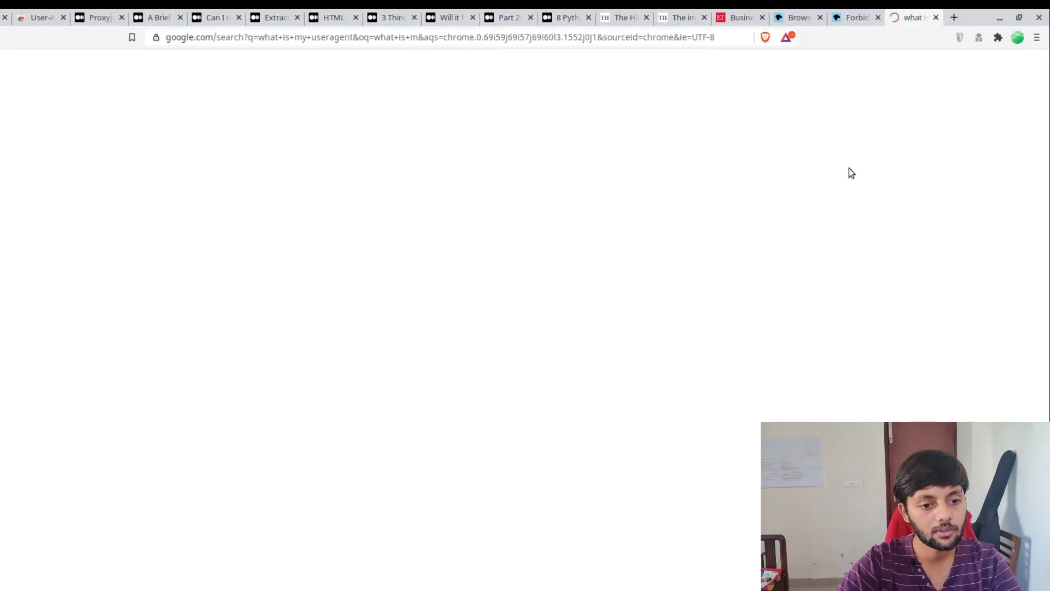
pyautogui.doubleClick(45, 186)
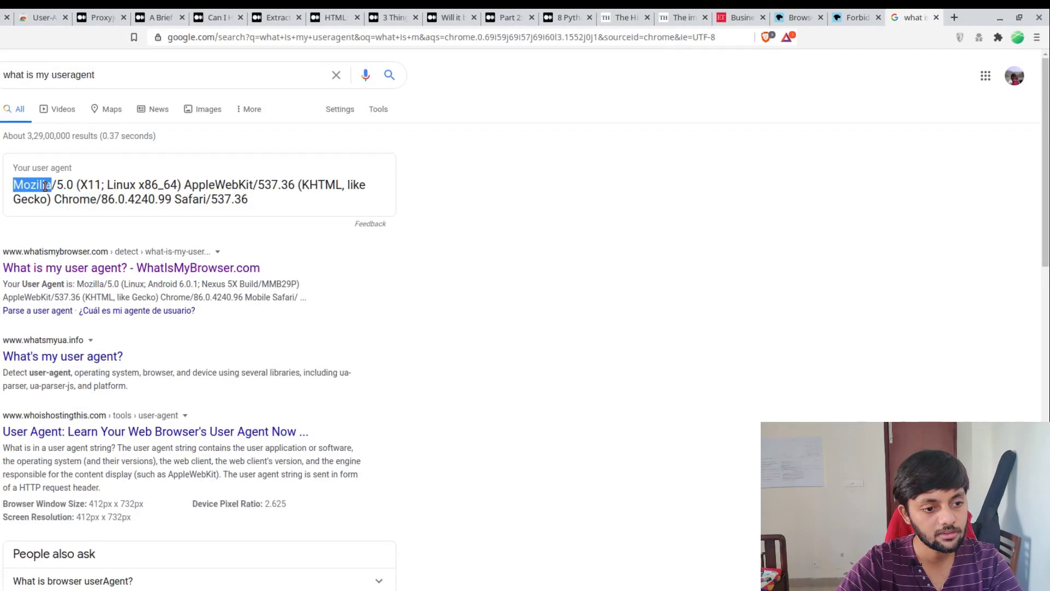
pyautogui.click(281, 185)
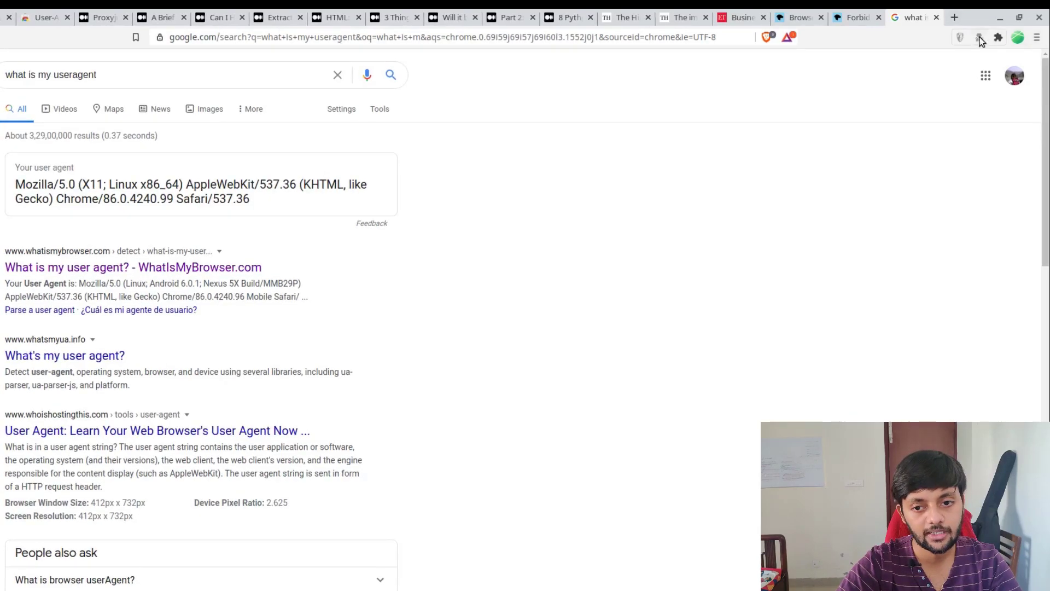
# Replace the switcher's user agent with hackingsimplified and apply it to this window
pyautogui.click(977, 37)
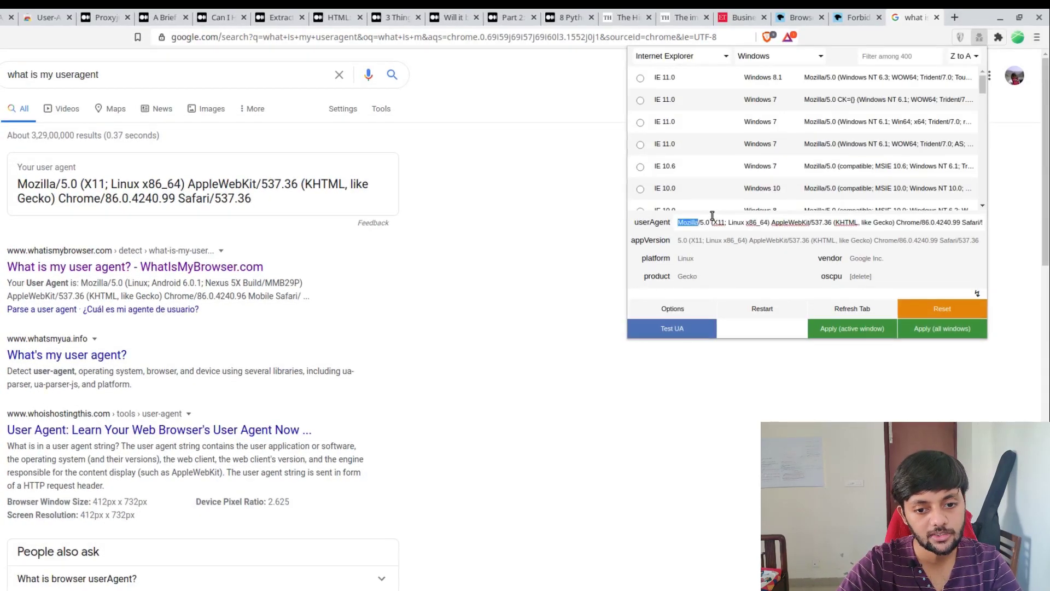
pyautogui.hotkey('ctrl', 'a')
pyautogui.hotkey('ctrl', 'v')
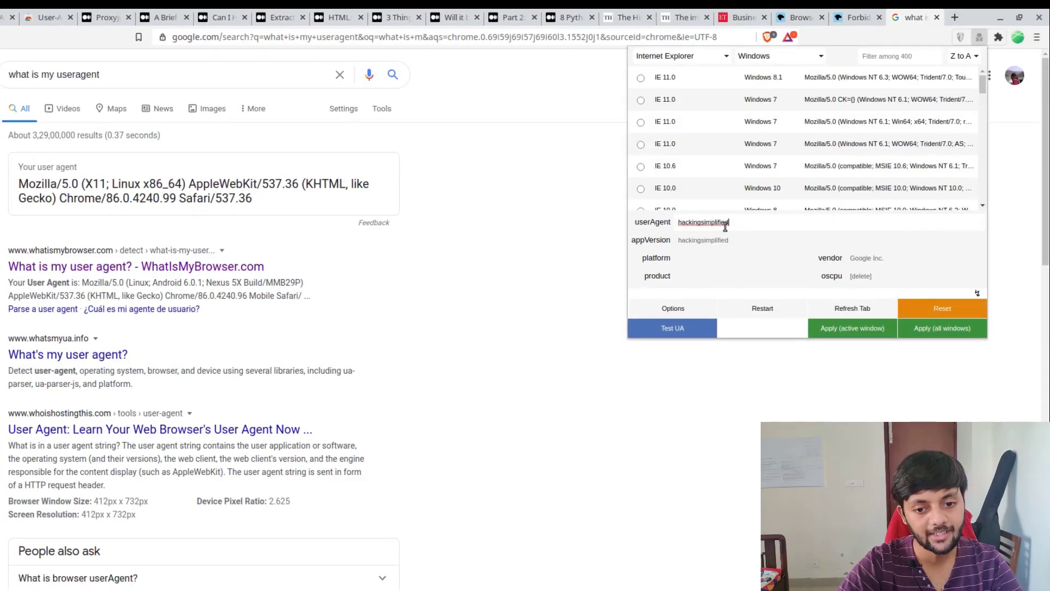
pyautogui.click(892, 327)
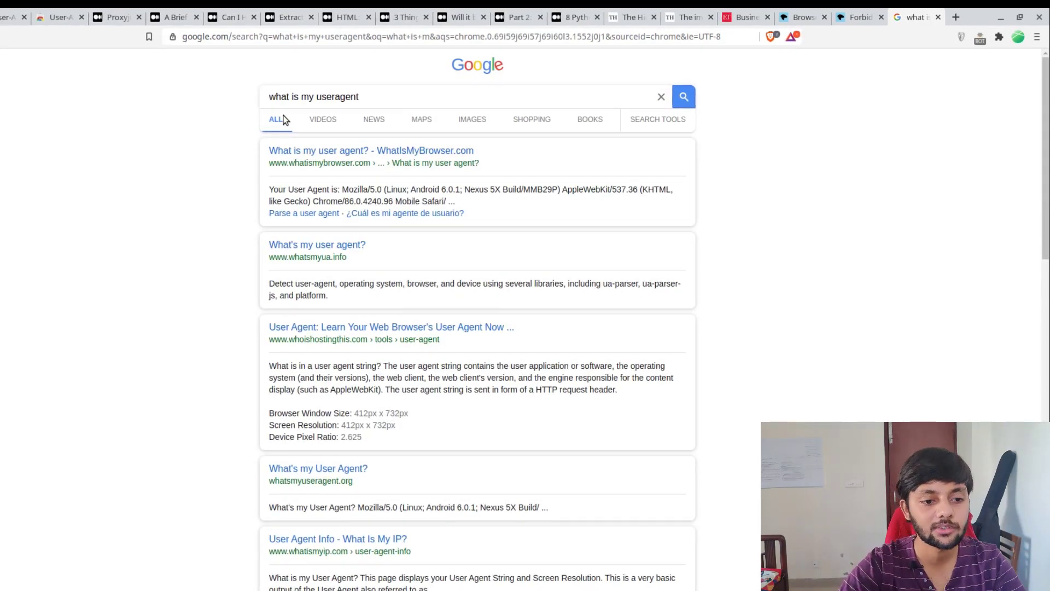
# Confirm WhatIsMyBrowser.com shows hackingsimplified, then reset the switcher to default and reload to see the real string
pyautogui.click(296, 151)
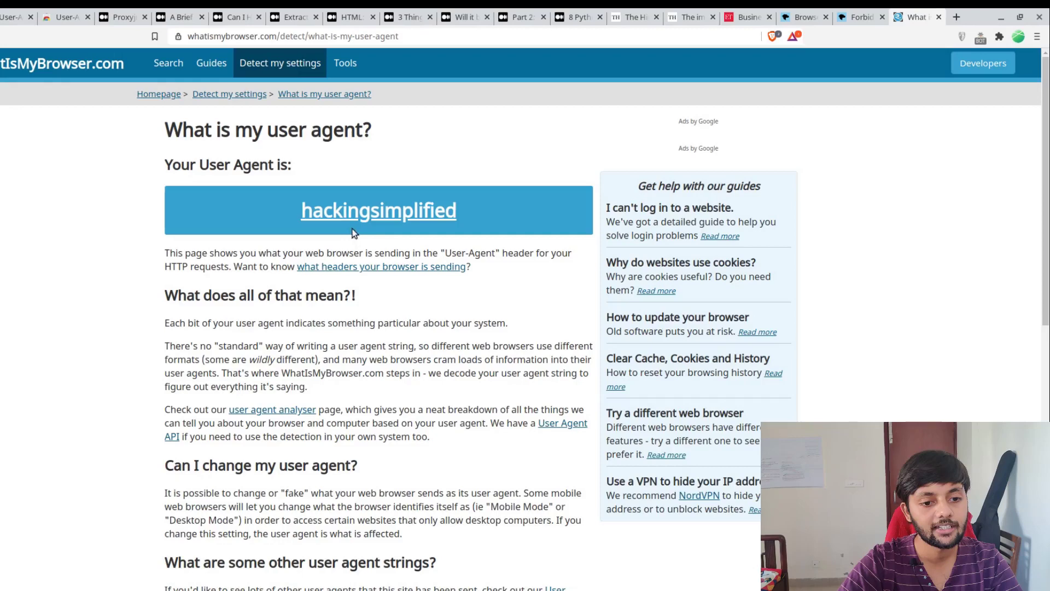
pyautogui.moveTo(274, 208); pyautogui.dragTo(468, 208)
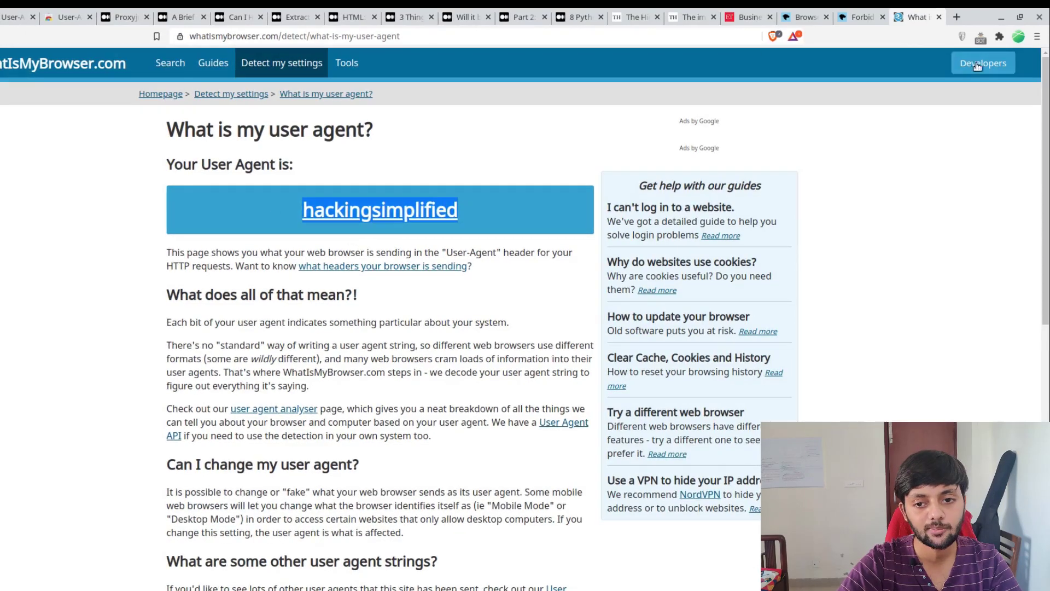
pyautogui.click(981, 37)
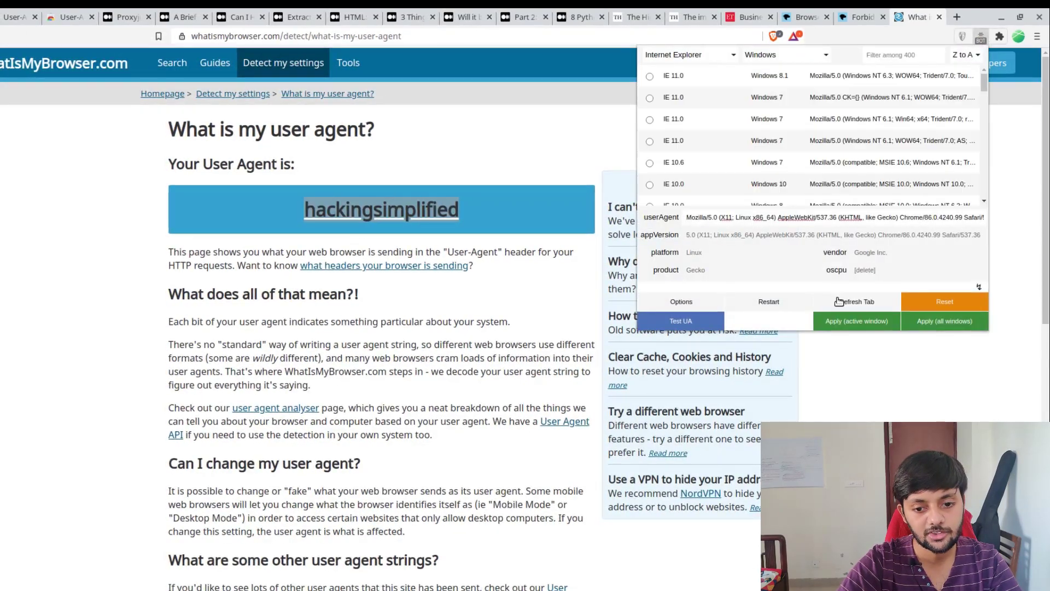
pyautogui.click(944, 301)
pyautogui.click(860, 334)
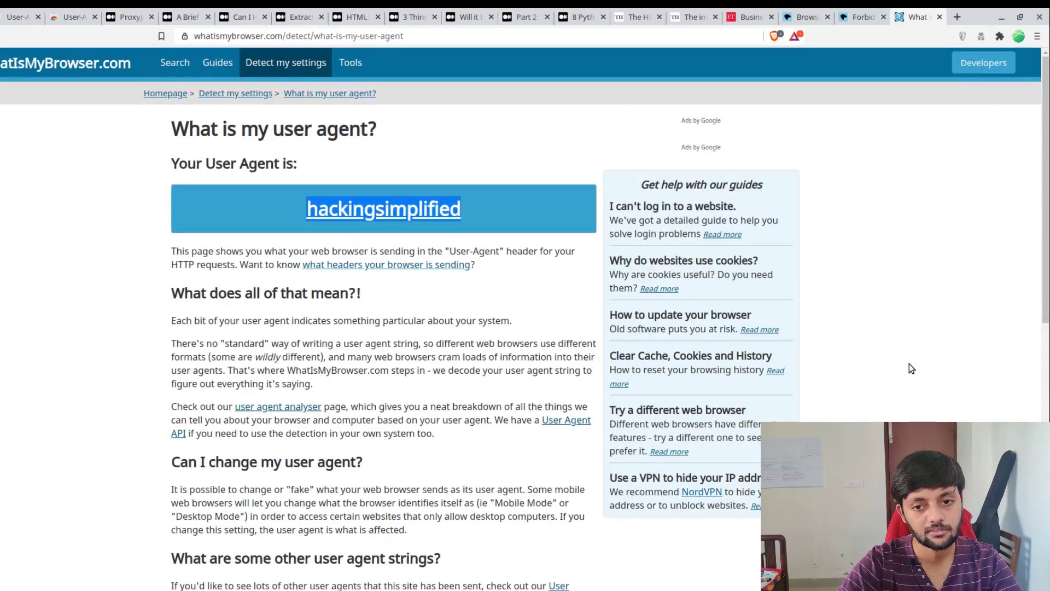
pyautogui.press('F5')
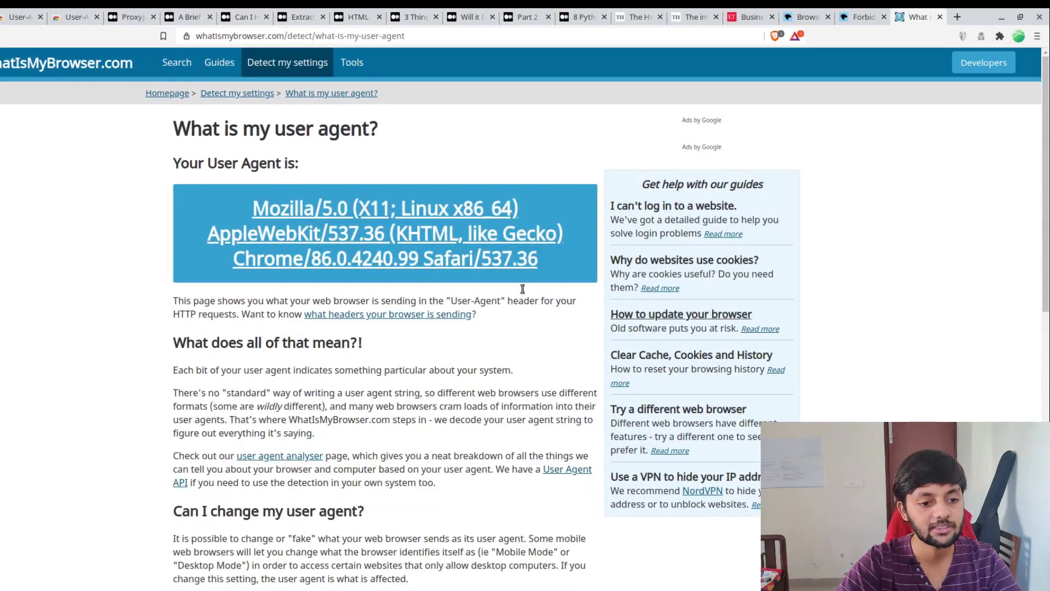
pyautogui.moveTo(228, 201); pyautogui.dragTo(542, 259)
pyautogui.click(544, 258)
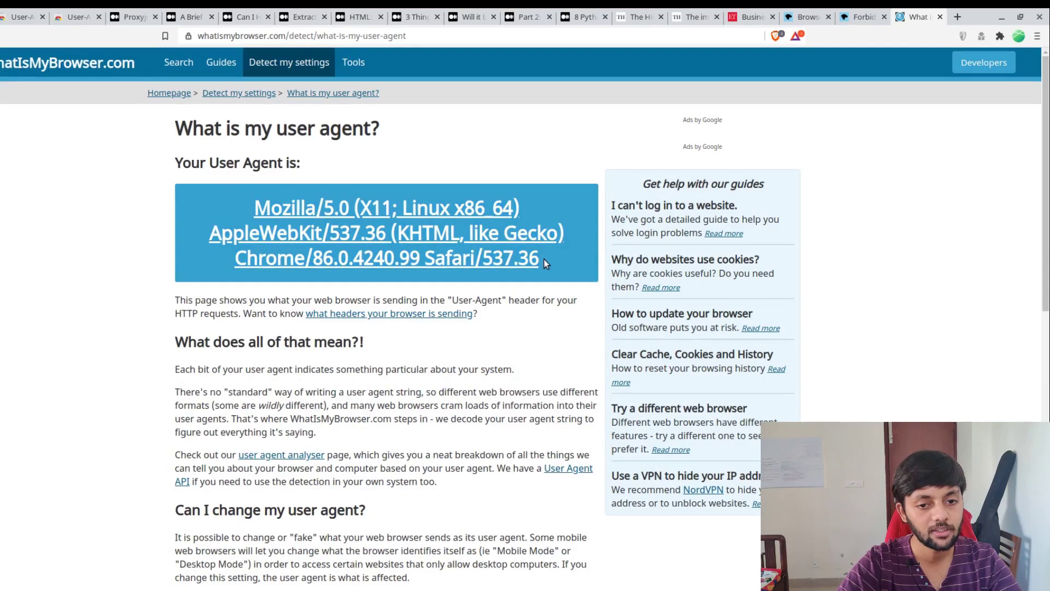
# Close the checker tab, return to the better-developer Medium article and choose Googlebot as the user agent
pyautogui.hotkey('ctrl', 'w')
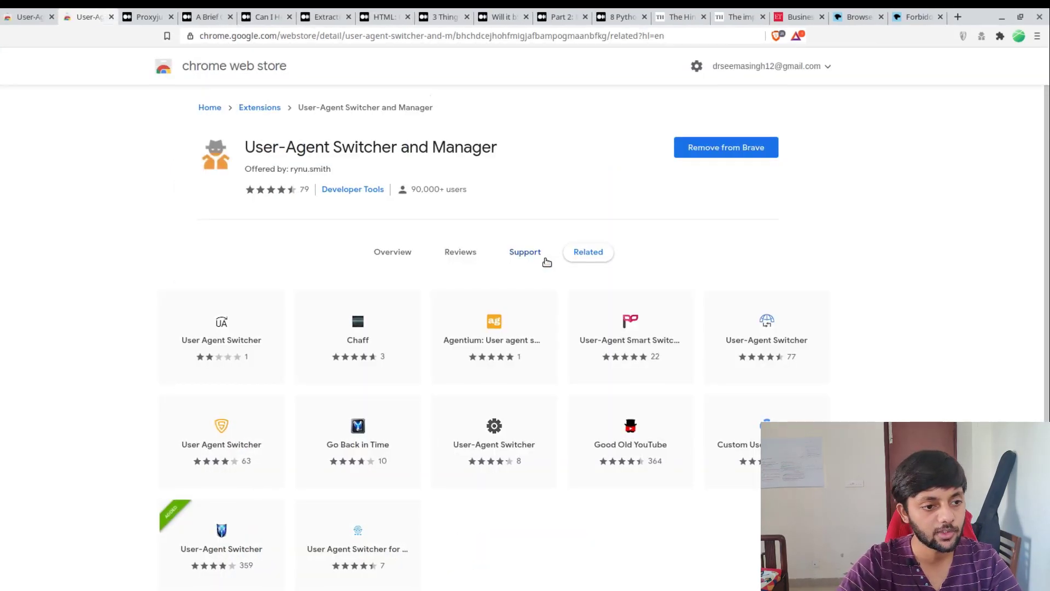
pyautogui.click(133, 23)
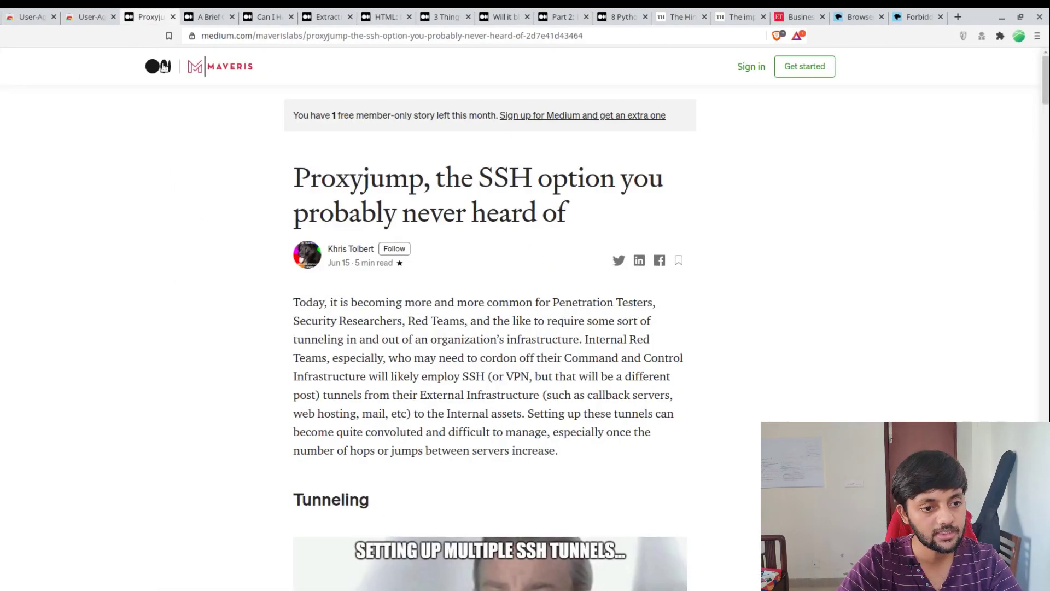
pyautogui.hotkey('ctrl', 'Tab')
pyautogui.click(220, 152)
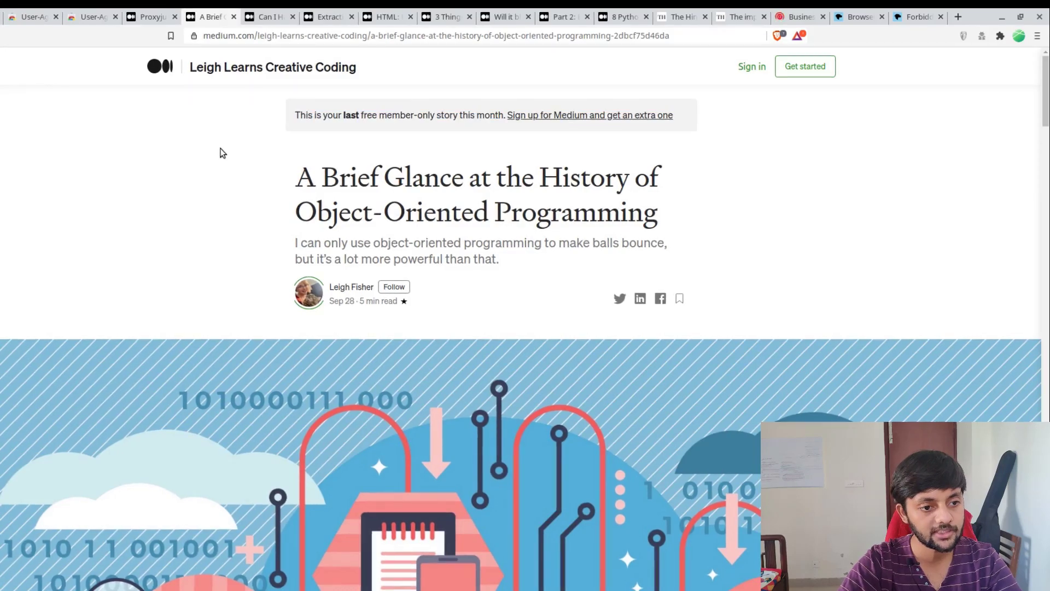
pyautogui.hotkey('ctrl', 'Tab')
pyautogui.scroll(-5, 240, 270)
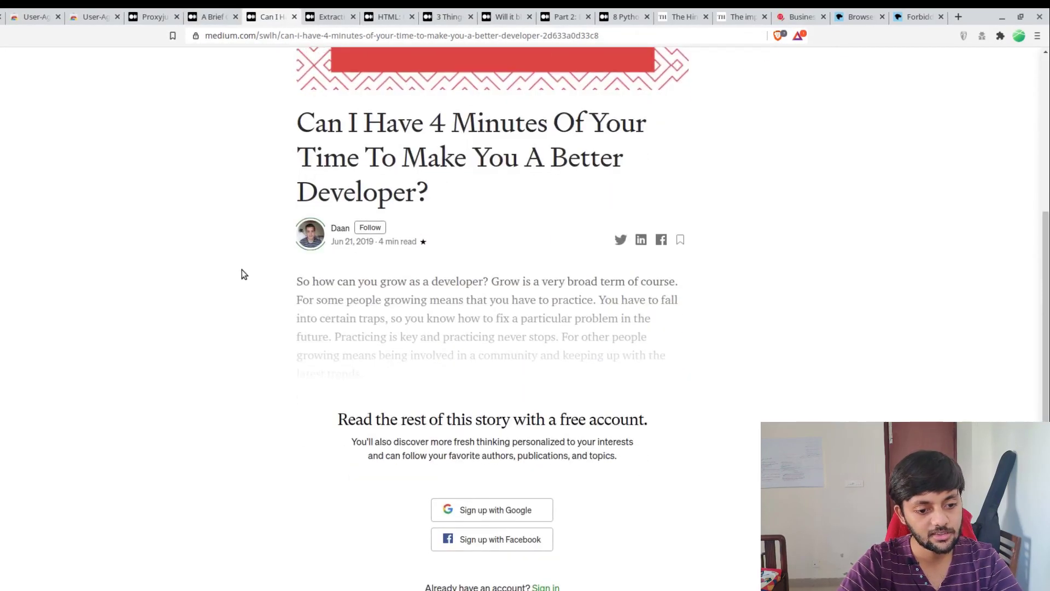
pyautogui.click(964, 36)
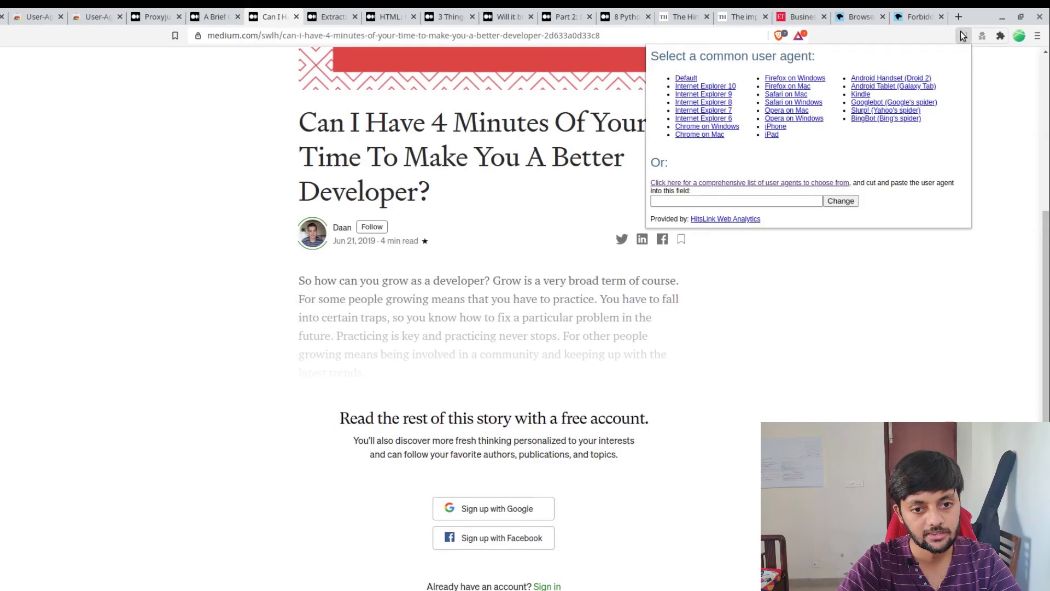
pyautogui.click(861, 102)
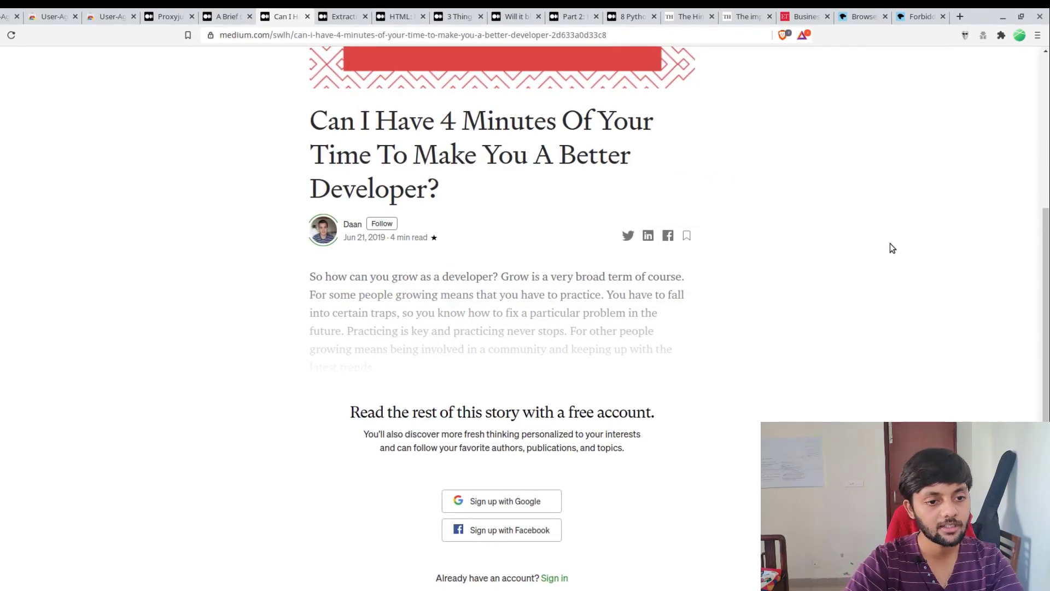
# Reload the article as Googlebot, get Medium's 'you have been blocked' page, and reopen the user-agent list
pyautogui.hotkey('ctrl', 'r')
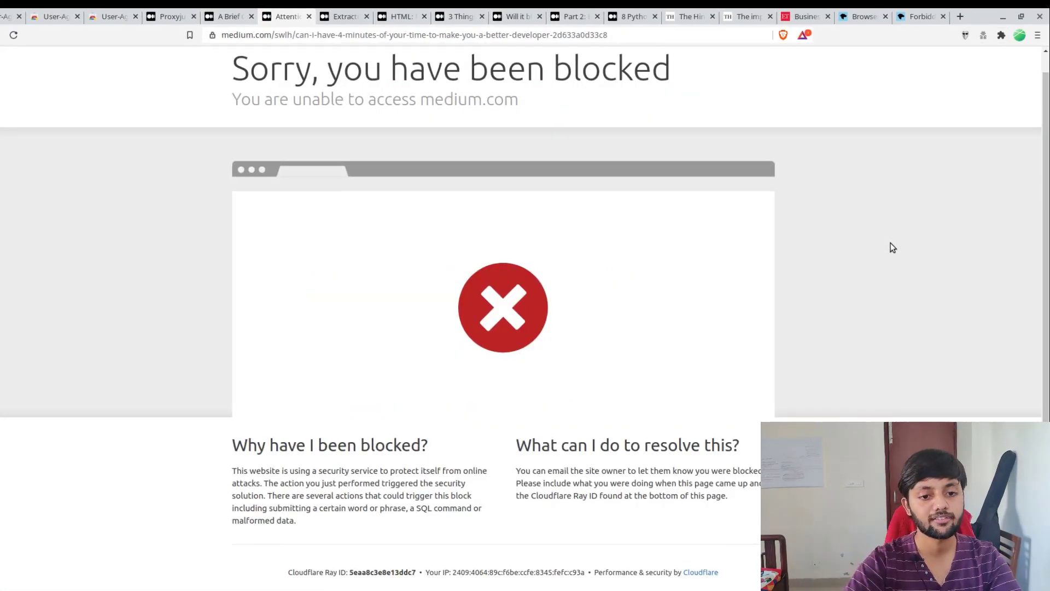
pyautogui.scroll(1, 570, 122)
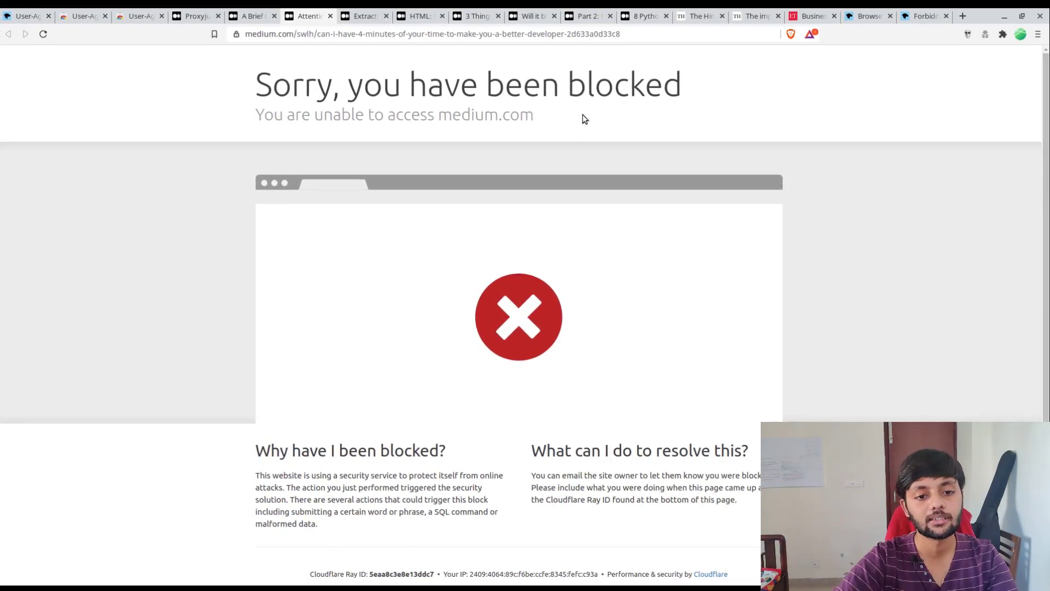
pyautogui.click(968, 35)
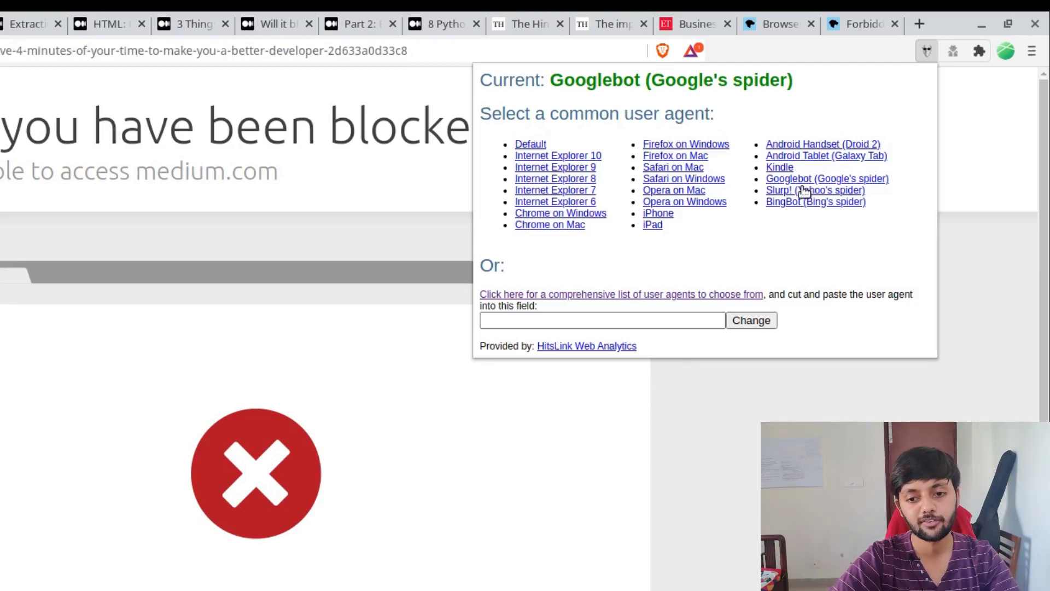
# Choose Yahoo's Slurp! spider as the user agent and scroll through the now fully loaded article
pyautogui.click(803, 191)
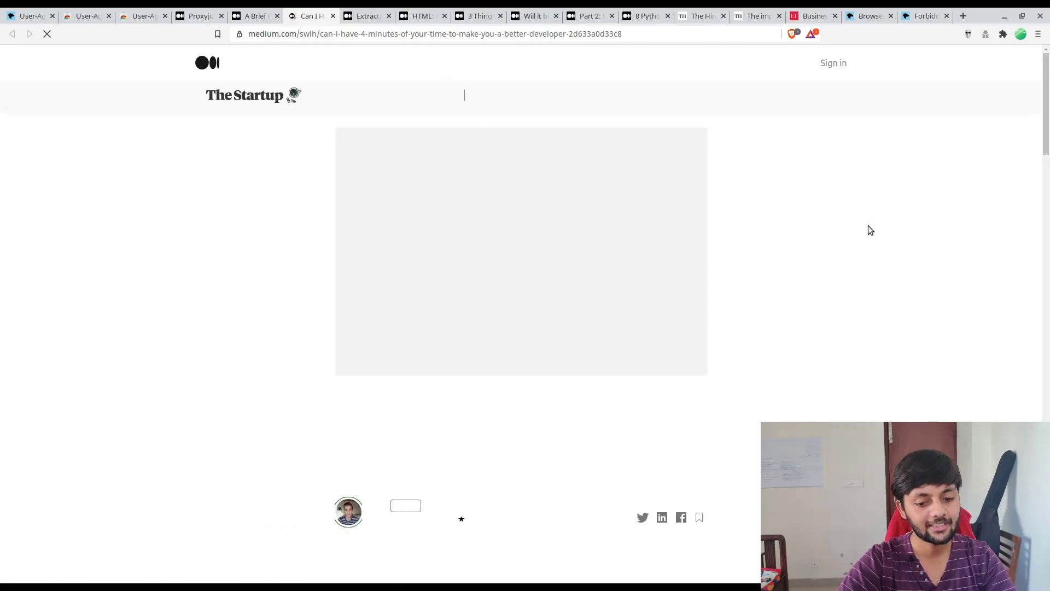
pyautogui.scroll(-15, 868, 225)
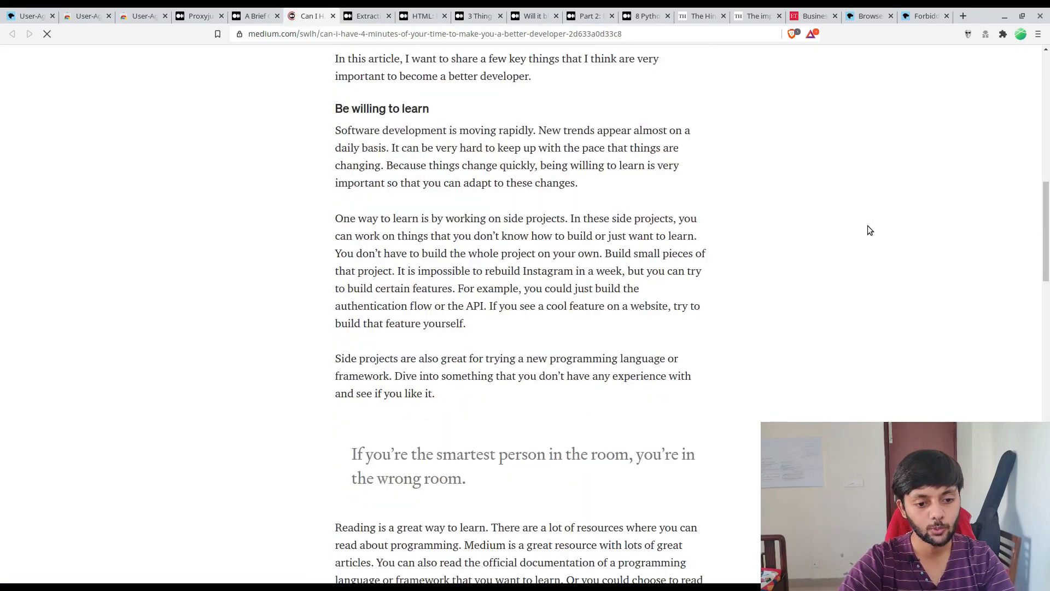
pyautogui.scroll(-10, 868, 225)
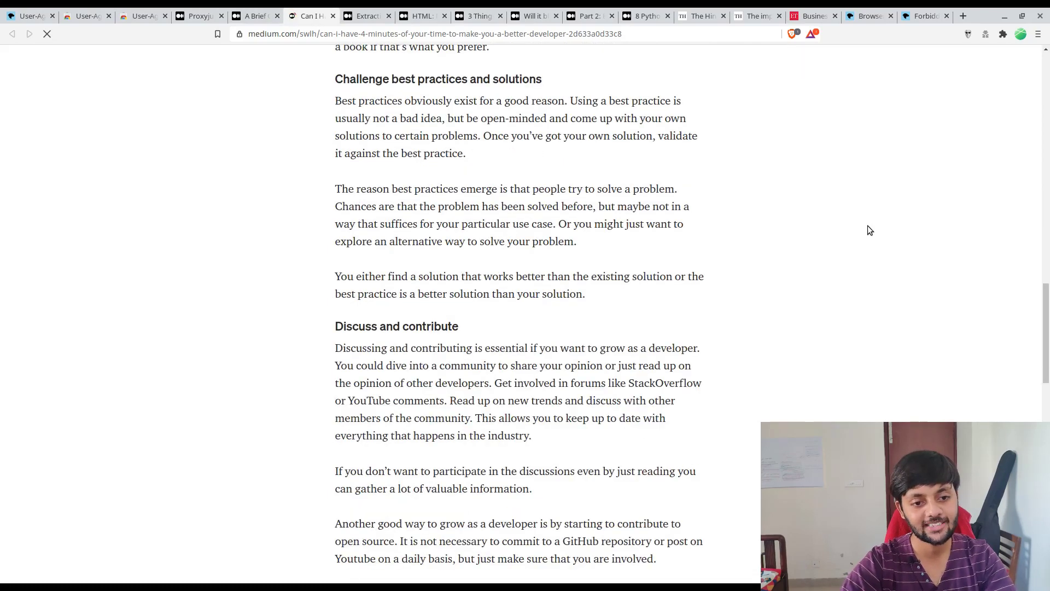
pyautogui.scroll(-15, 868, 226)
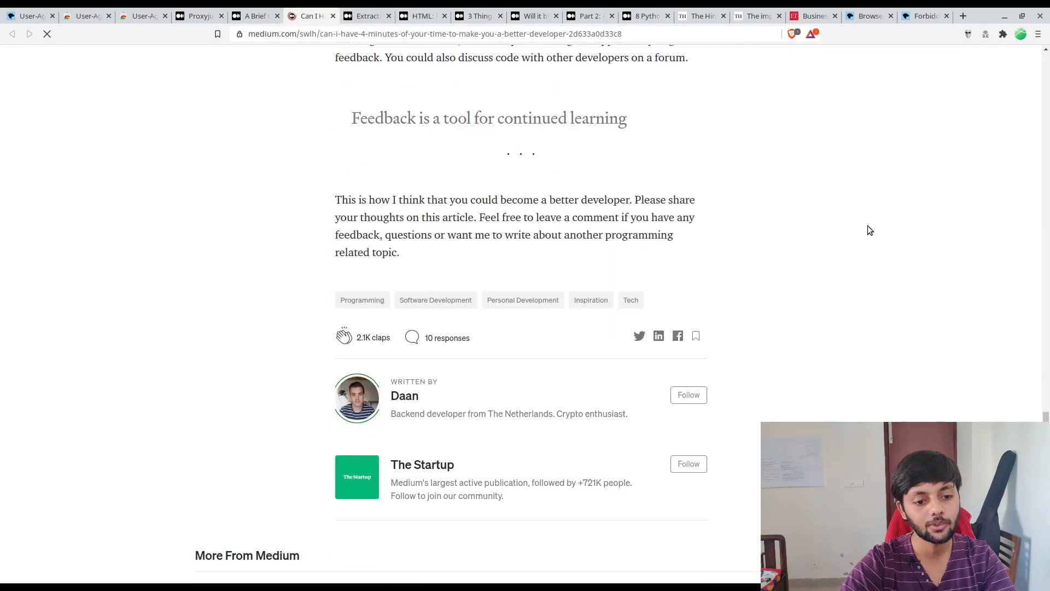
pyautogui.scroll(15, 866, 226)
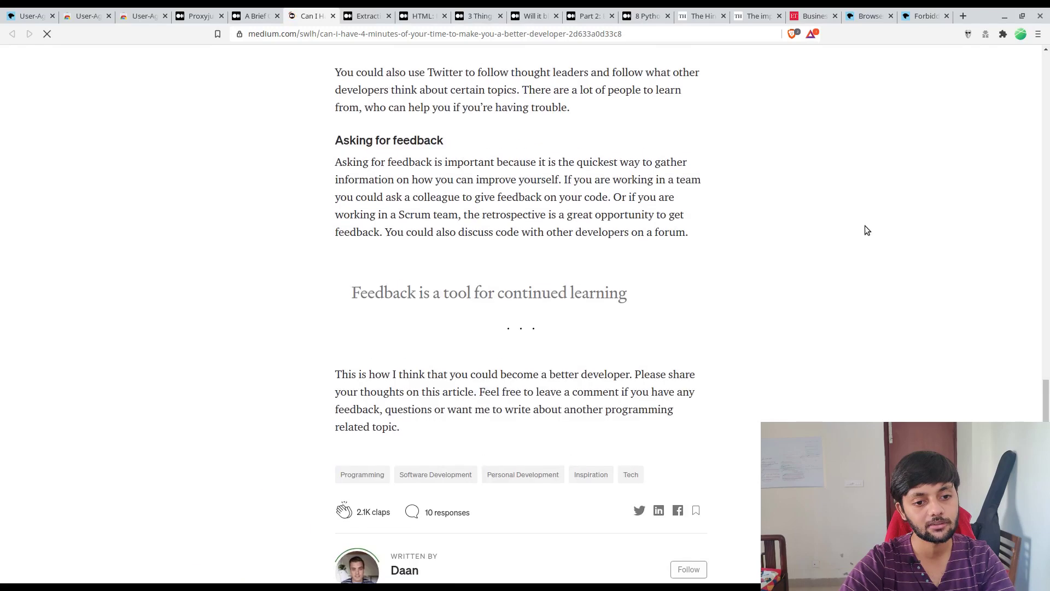
pyautogui.scroll(8, 864, 227)
# Search 'what is my useragent' and open WhatIsMyBrowser.com, which reports the Yahoo! Slurp agent string
pyautogui.hotkey('ctrl', 't')
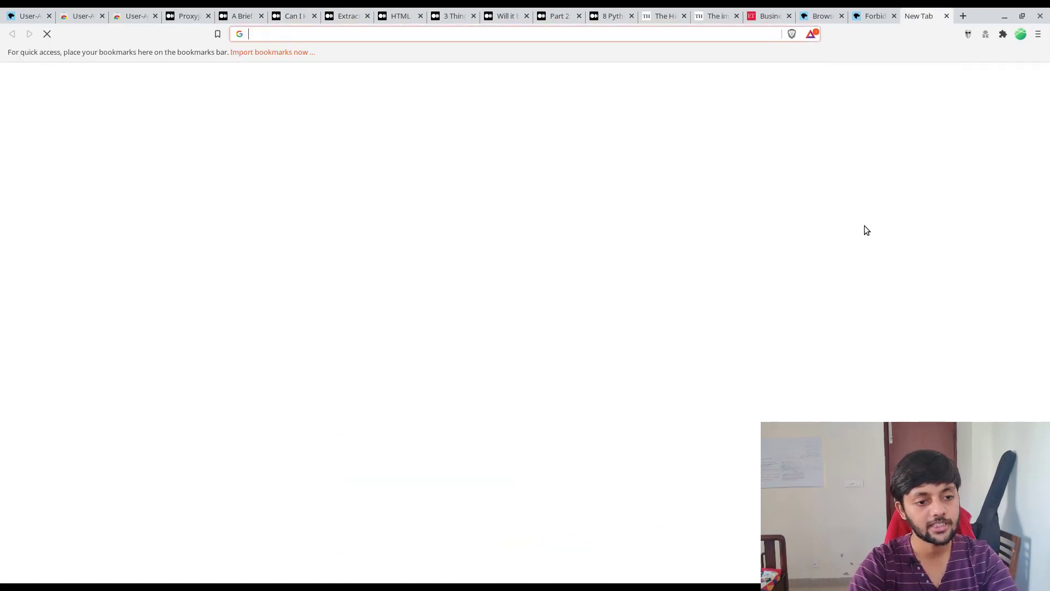
pyautogui.write('what is')
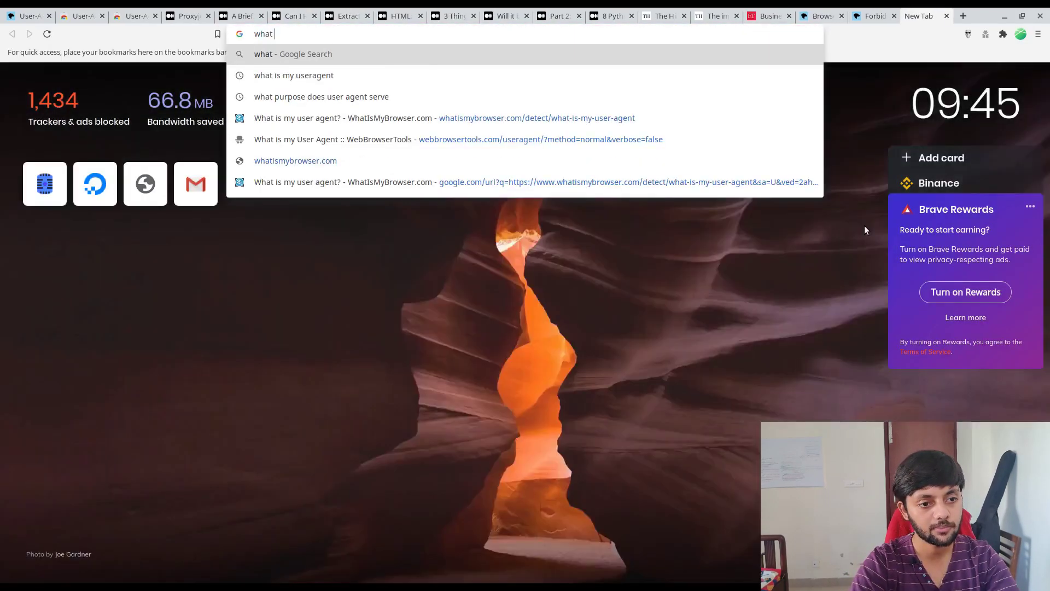
pyautogui.press('Return')
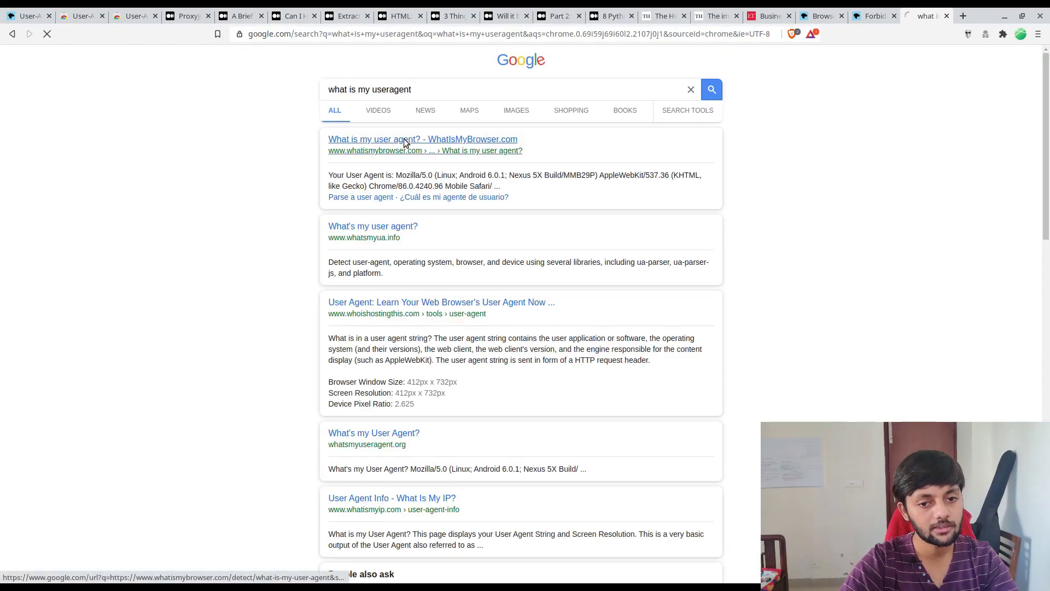
pyautogui.click(402, 140)
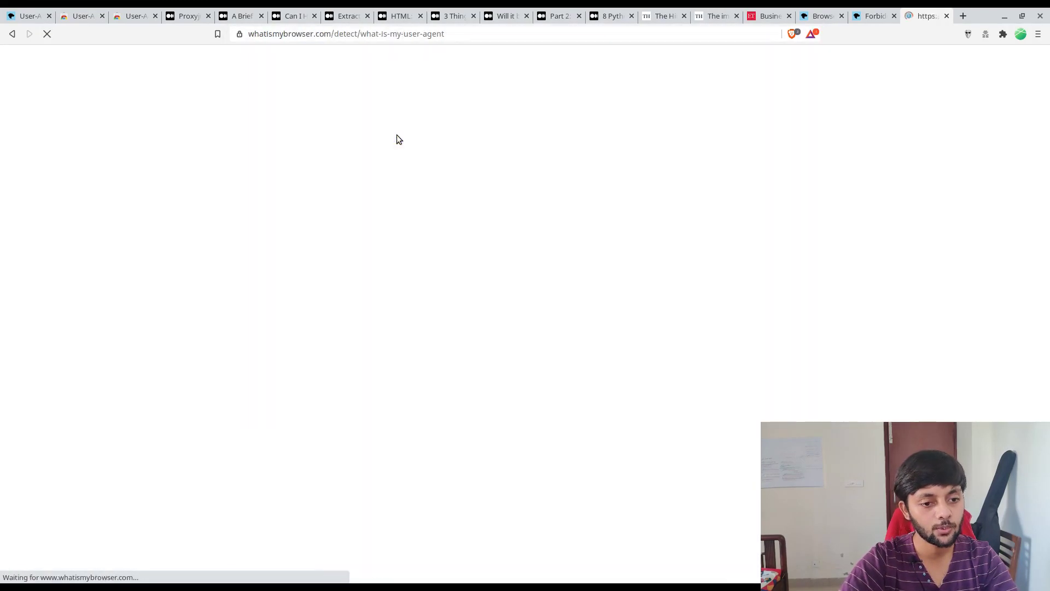
pyautogui.moveTo(269, 195); pyautogui.dragTo(622, 221)
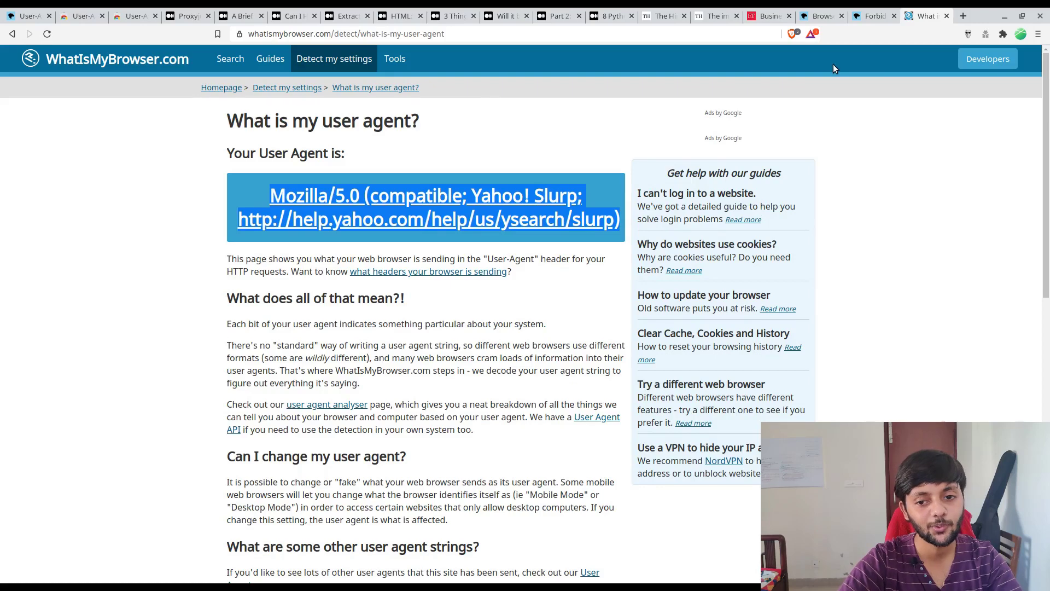
pyautogui.click(873, 53)
# Open the switcher's choices and highlight the search-bot and ordinary browser agent names
pyautogui.click(969, 33)
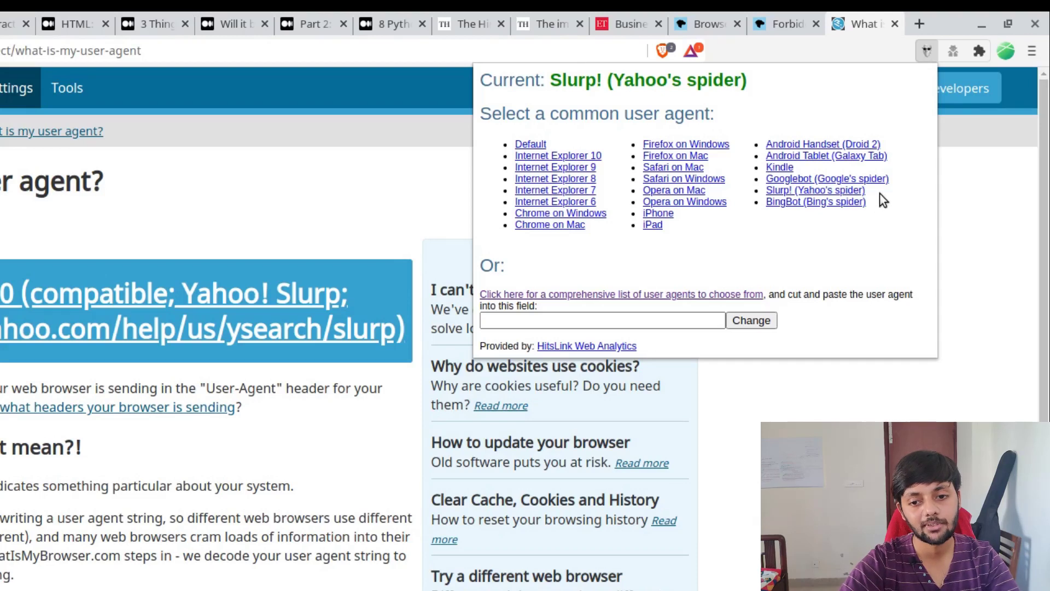
pyautogui.moveTo(864, 203); pyautogui.dragTo(764, 175)
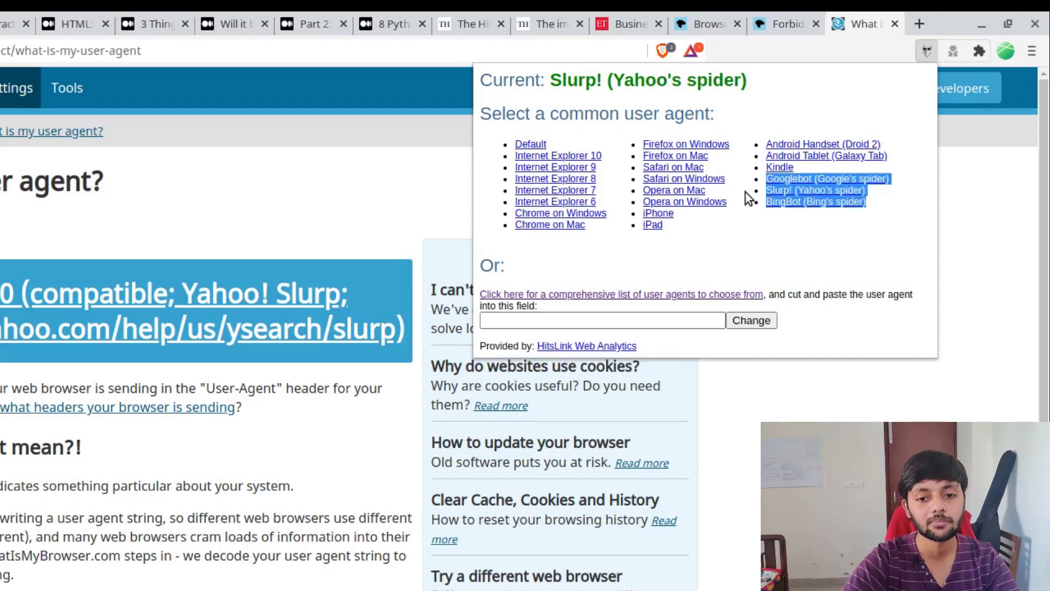
pyautogui.moveTo(707, 221); pyautogui.dragTo(530, 133)
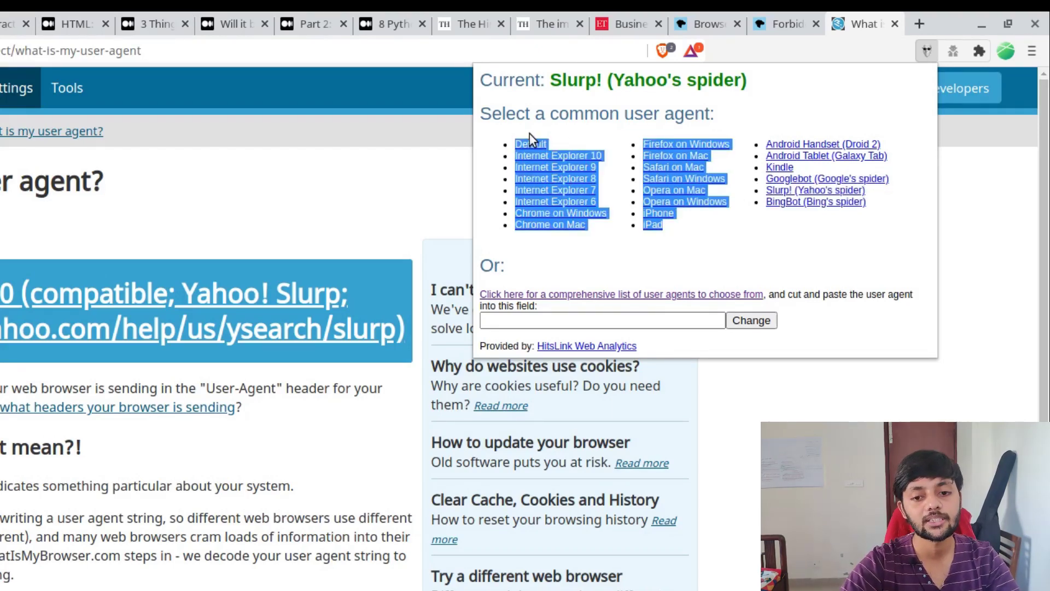
# Visit the Twitter API article tab and check the User-Agent Switcher choices there
pyautogui.click(788, 386)
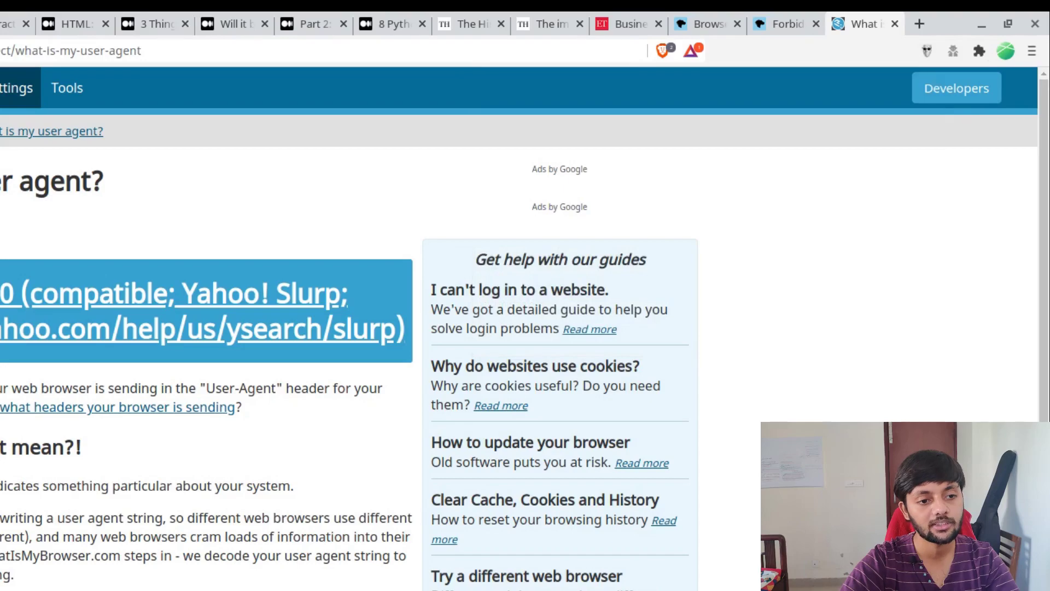
pyautogui.click(281, 25)
pyautogui.hotkey('ctrl', 'Tab')
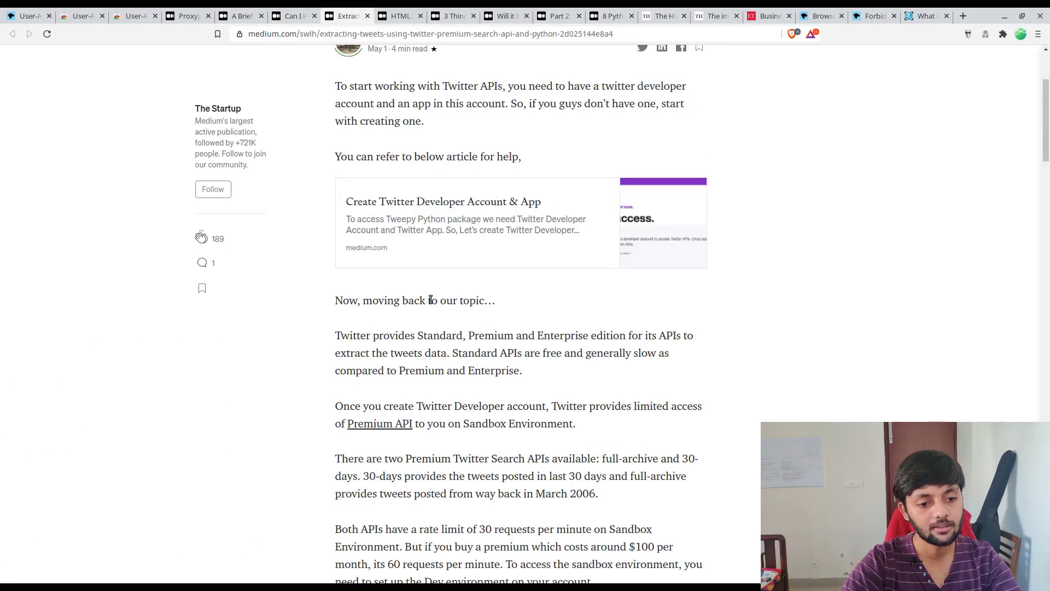
pyautogui.scroll(3, 432, 297)
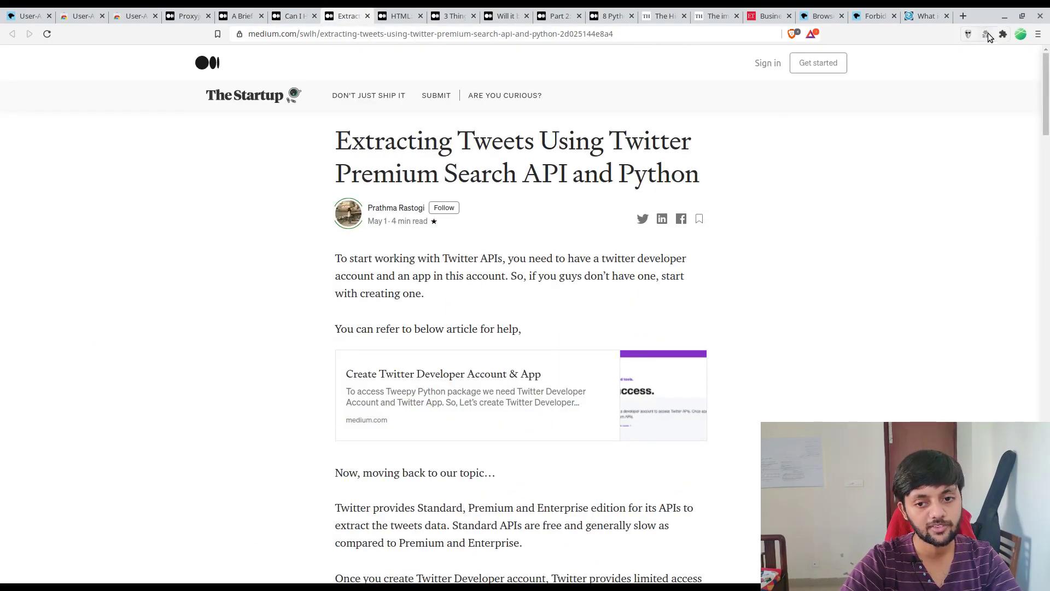
pyautogui.click(969, 34)
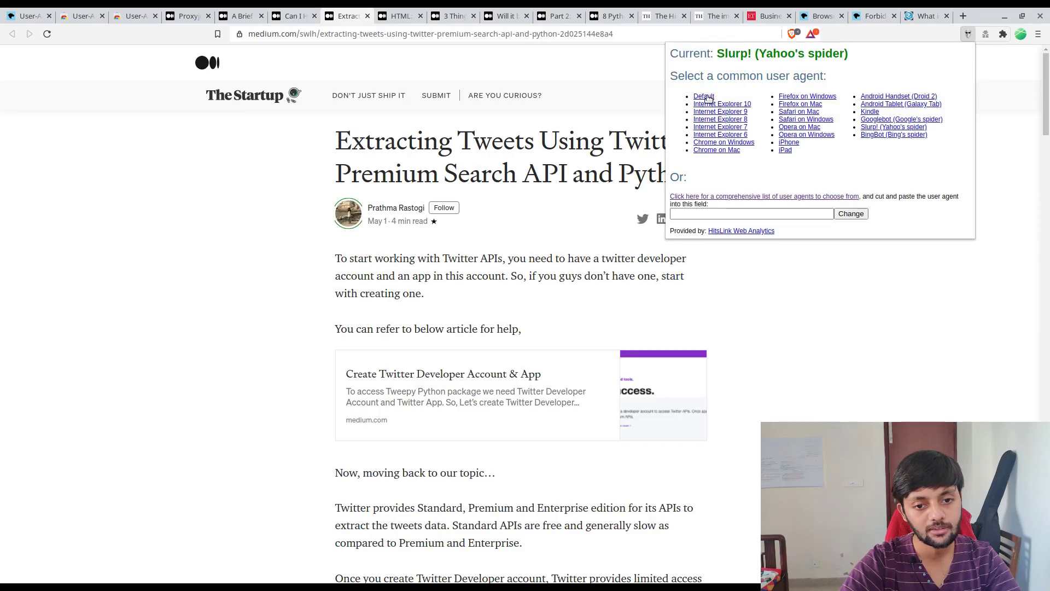
pyautogui.click(918, 292)
# Reload the 'Can I Have 4 Minutes' article, now cut off by the free-account wall
pyautogui.hotkey('ctrl', 'shift', 'Tab')
pyautogui.scroll(15, 765, 214)
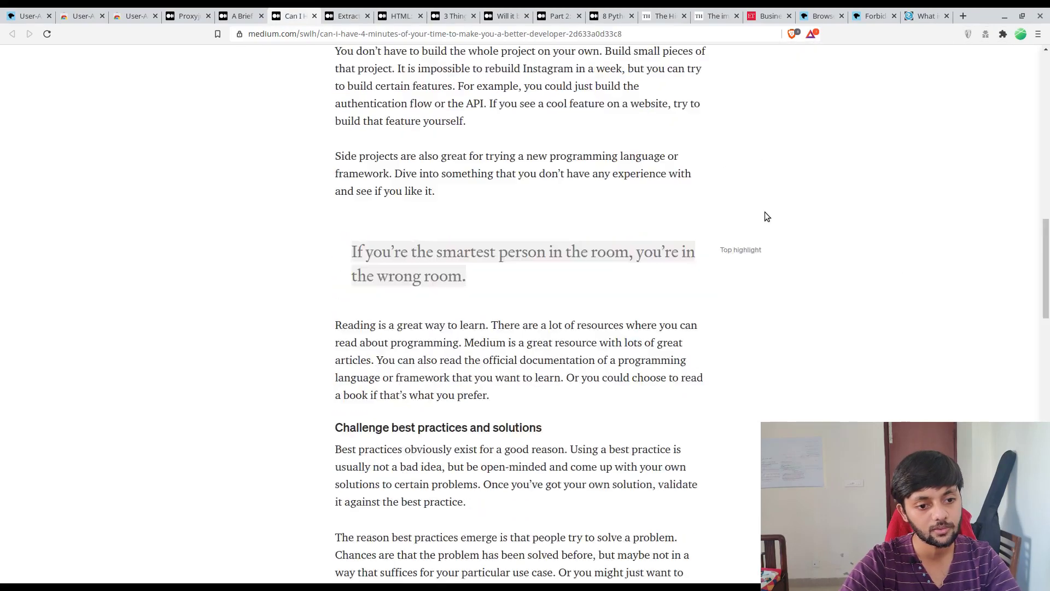
pyautogui.press('F5')
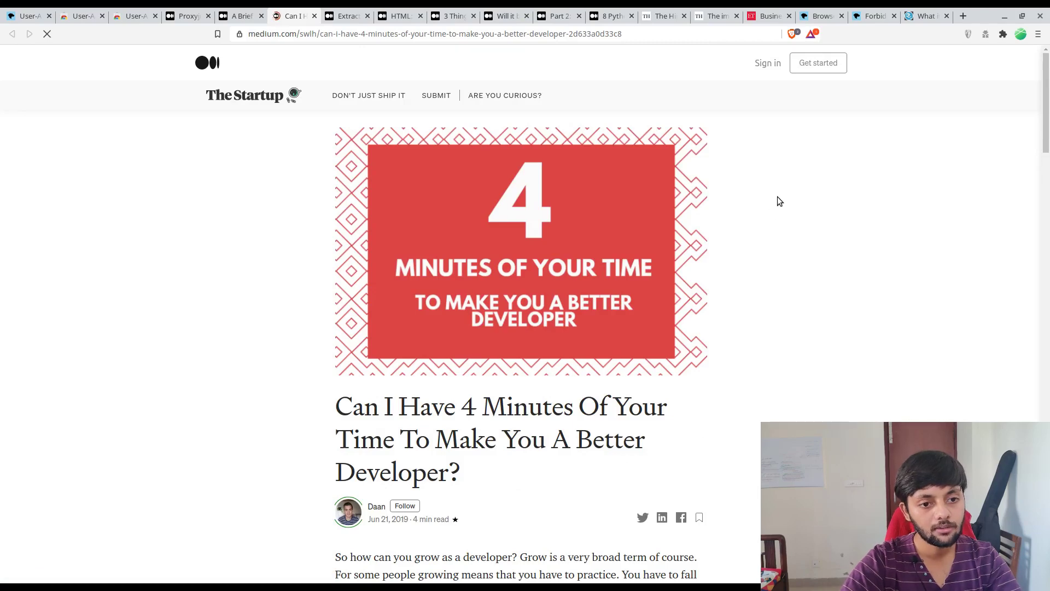
pyautogui.scroll(-8, 780, 201)
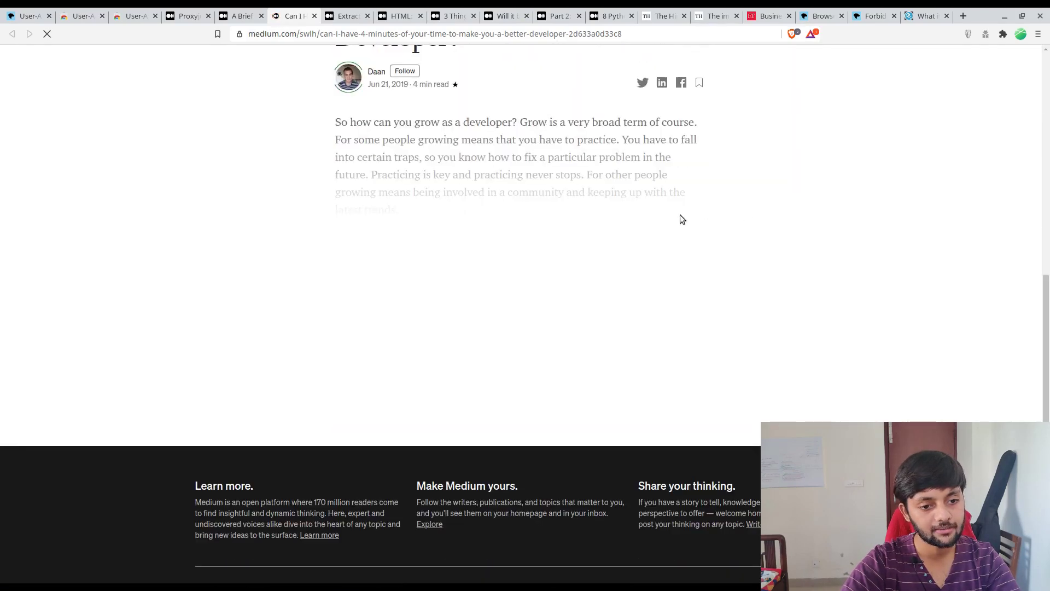
pyautogui.scroll(3, 680, 219)
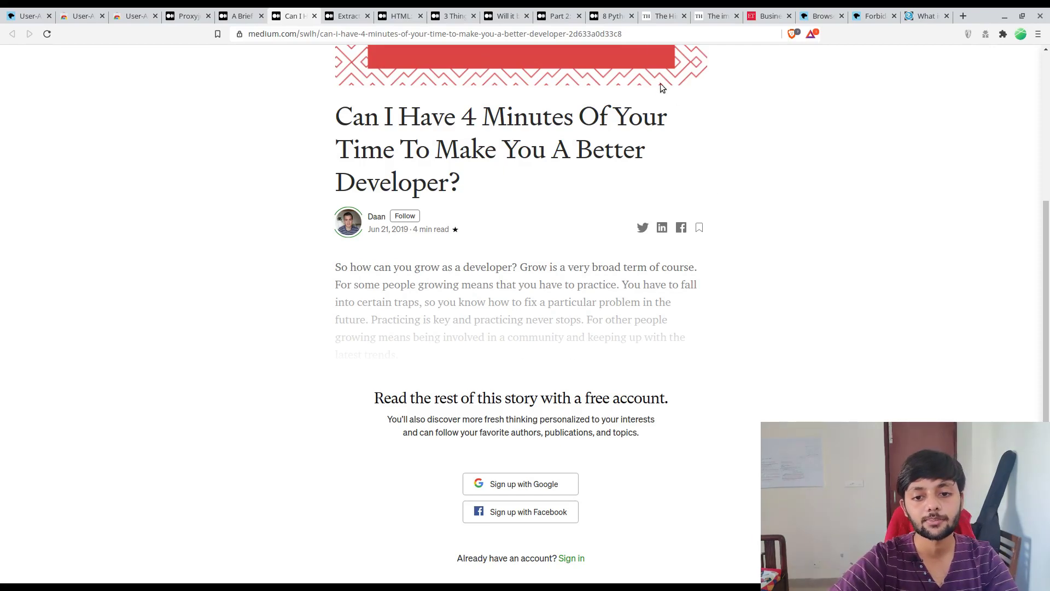
# Open the ETPrime business jets story from the Economic Times homepage and scroll to its paywall
pyautogui.click(656, 19)
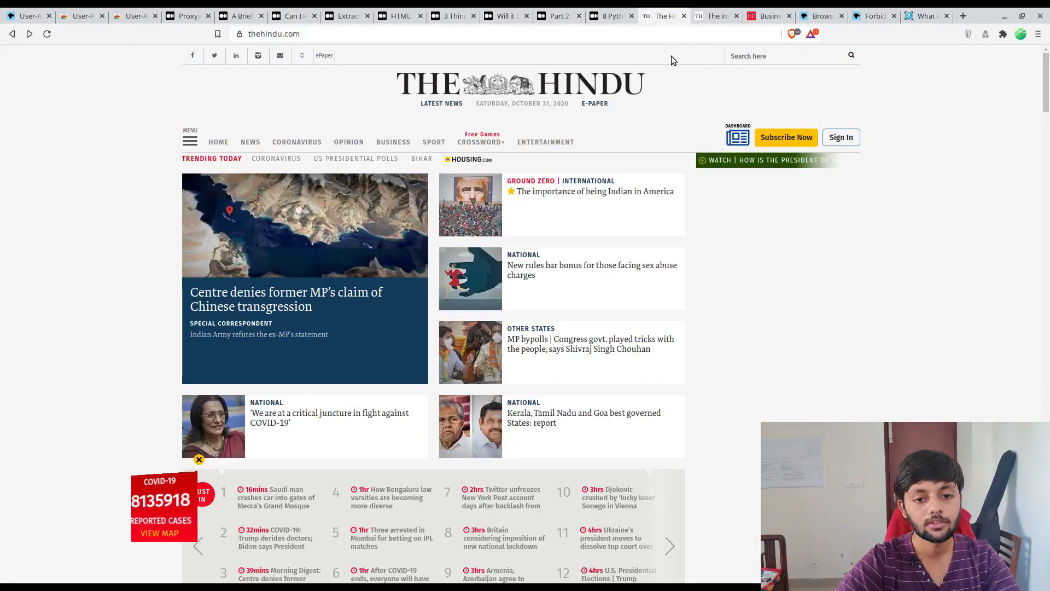
pyautogui.hotkey('ctrl', 'Tab')
pyautogui.scroll(4, 651, 93)
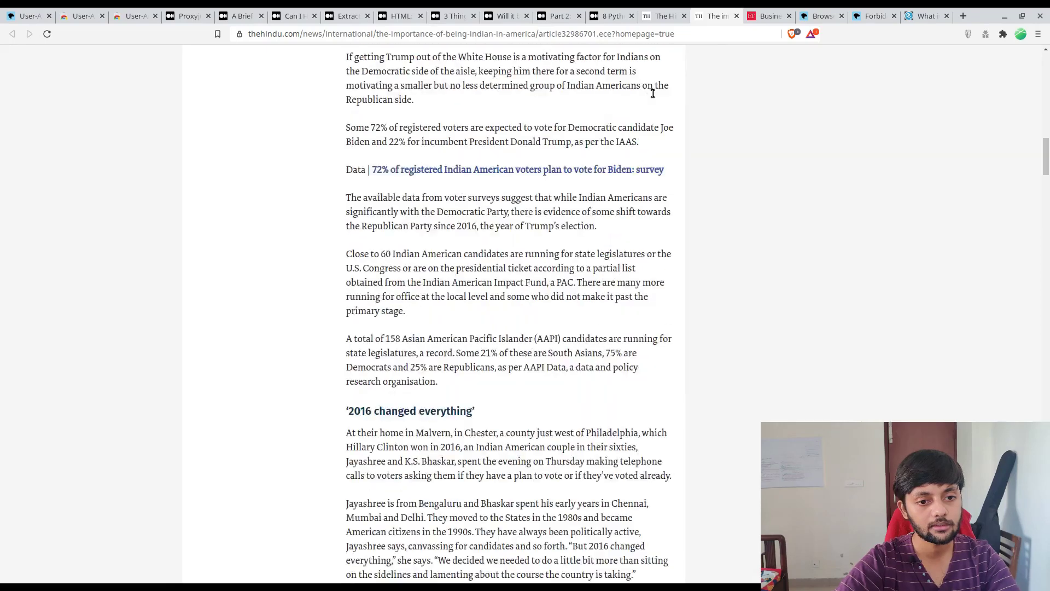
pyautogui.hotkey('ctrl', 'Tab')
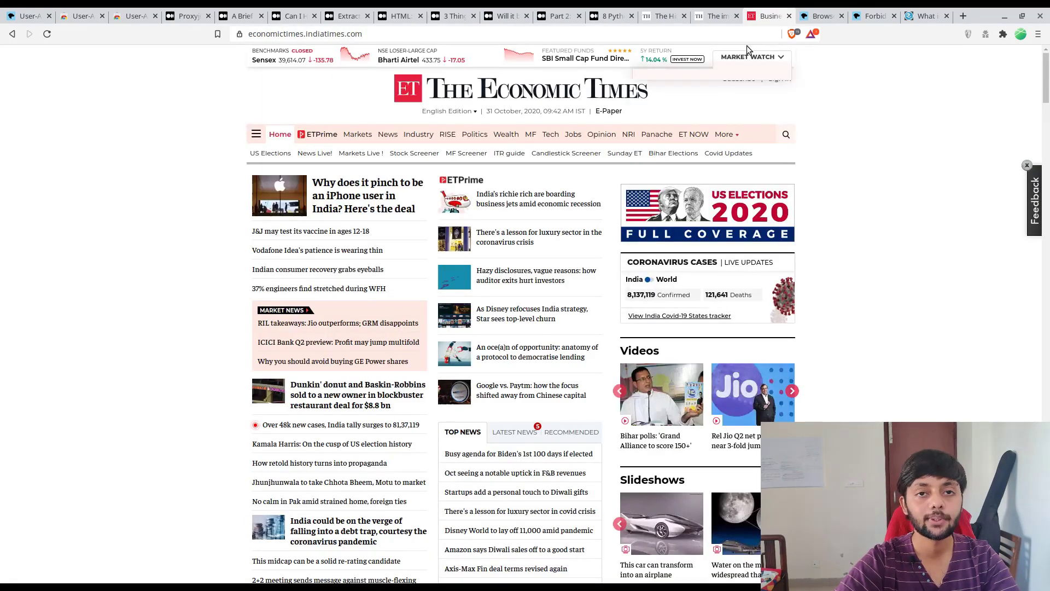
pyautogui.middleClick(513, 198)
pyautogui.hotkey('ctrl', 'Tab')
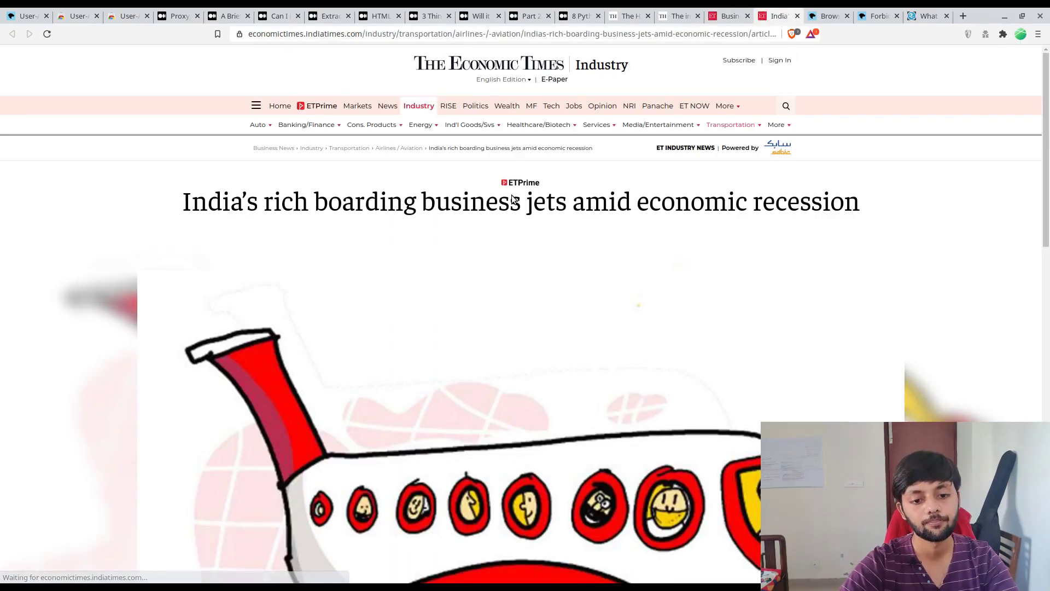
pyautogui.scroll(-4, 513, 200)
pyautogui.scroll(-10, 511, 195)
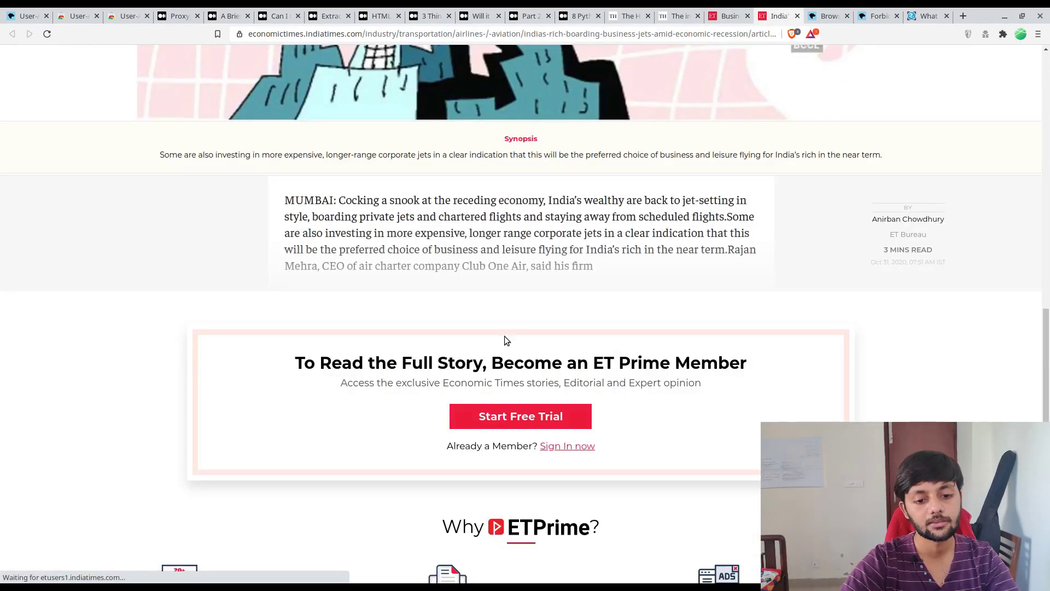
# Switch the user agent to Googlebot, then to Yahoo's Slurp, reloading the ETPrime article
pyautogui.click(969, 34)
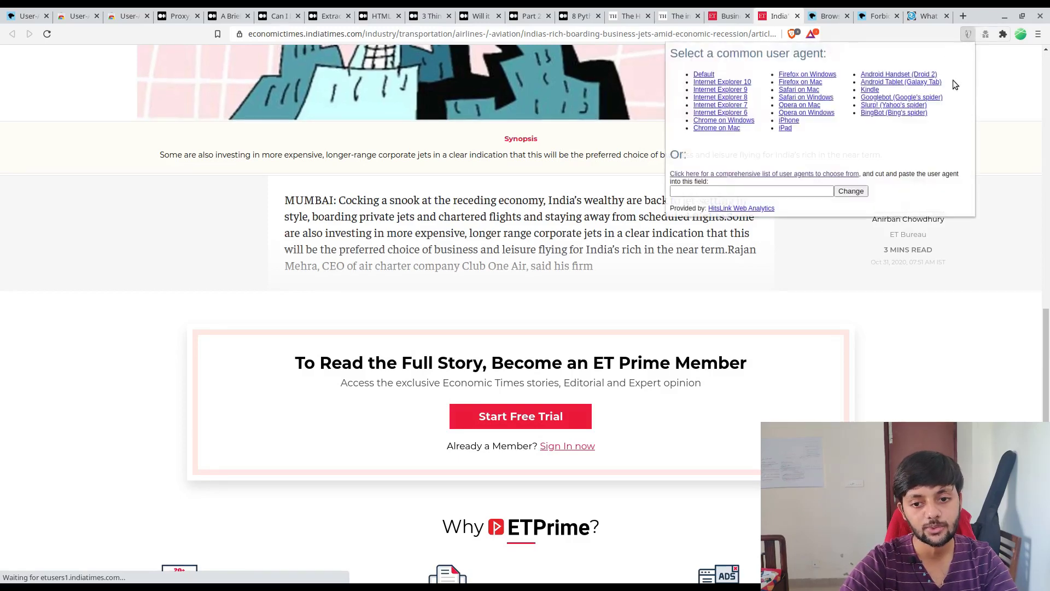
pyautogui.click(898, 98)
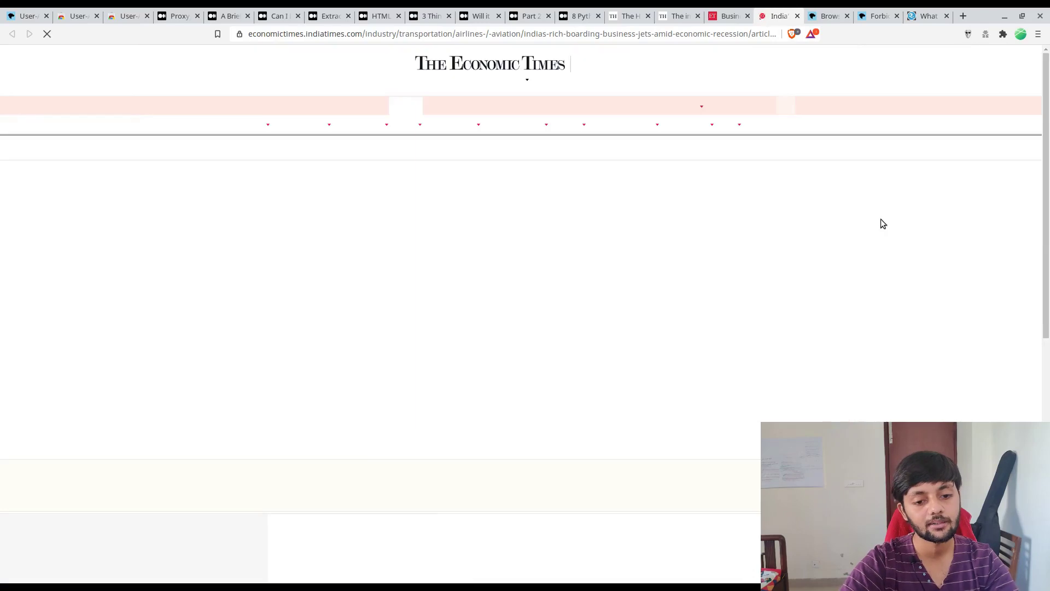
pyautogui.click(969, 34)
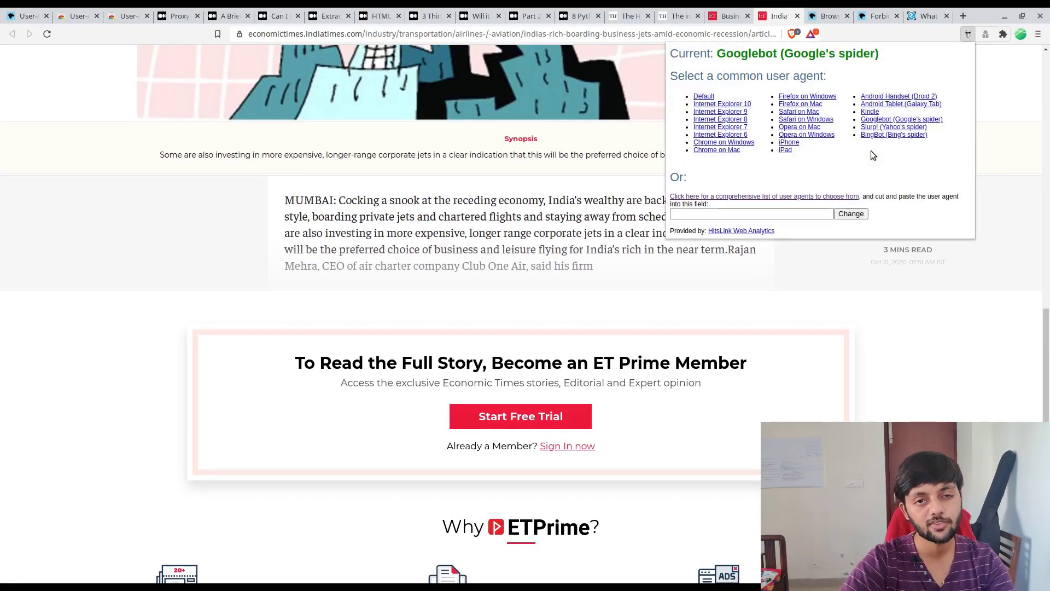
pyautogui.click(881, 130)
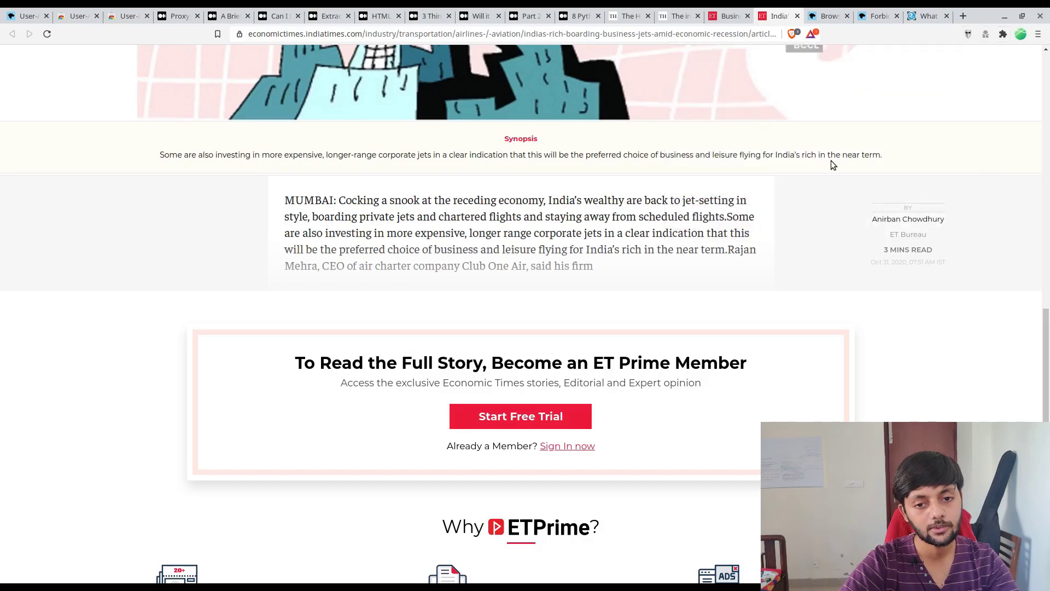
# Scroll the reloaded article, still showing only its synopsis, and reopen the switcher choices
pyautogui.scroll(-8, 788, 288)
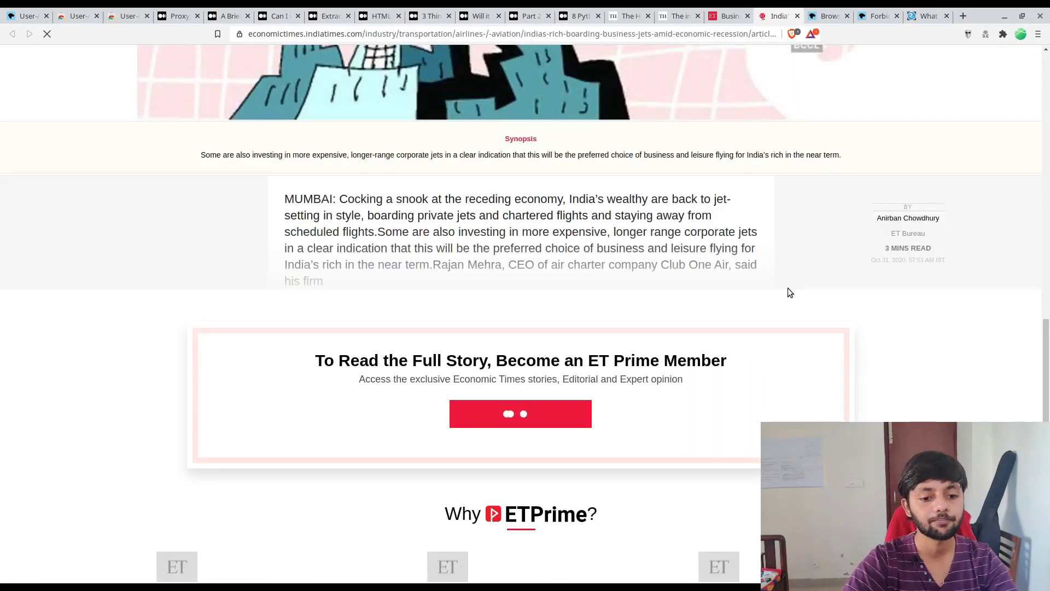
pyautogui.scroll(4, 896, 130)
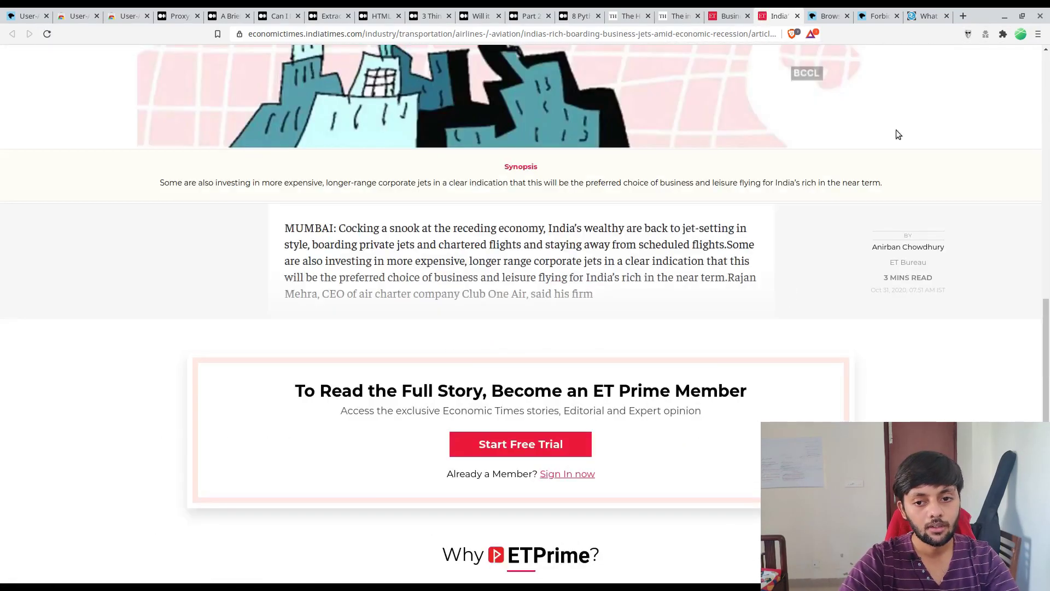
pyautogui.click(969, 35)
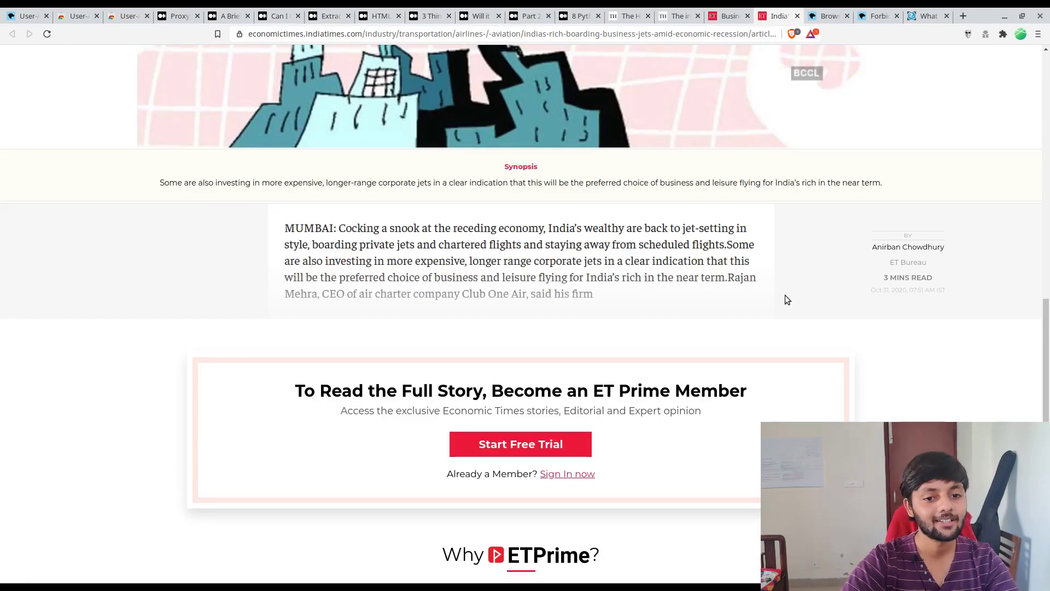
pyautogui.scroll(4, 709, 282)
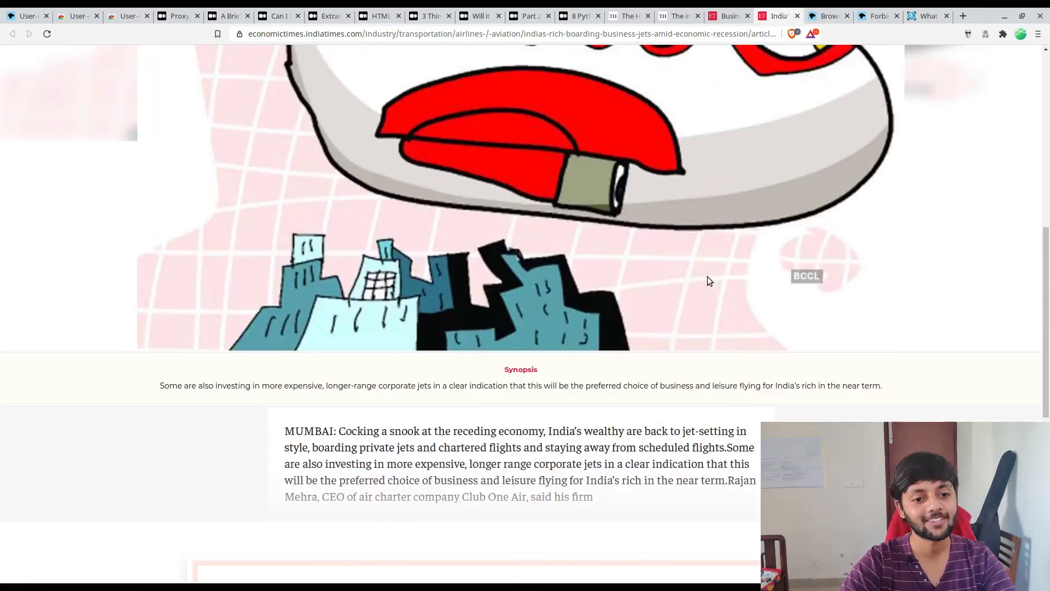